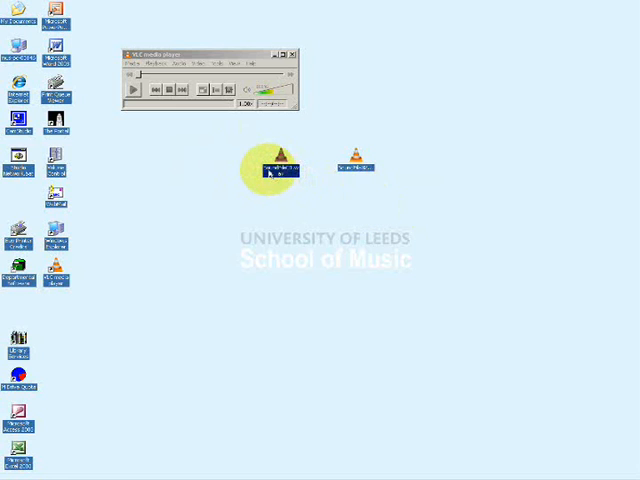
# Play the first desktop .wav sound file in VLC, then close the player
pyautogui.click(355, 170)
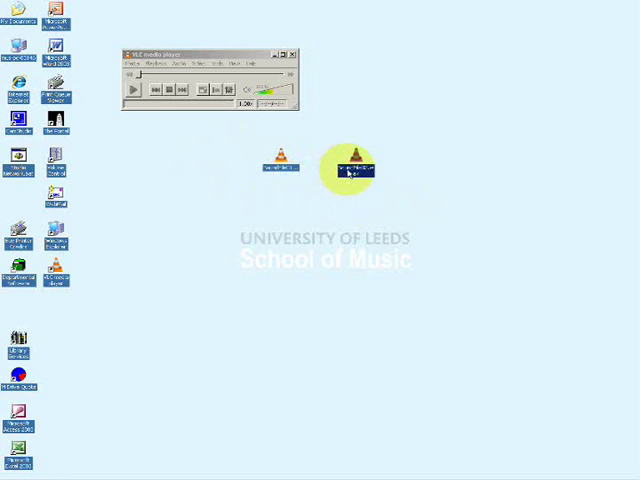
pyautogui.click(281, 163)
pyautogui.doubleClick(281, 160)
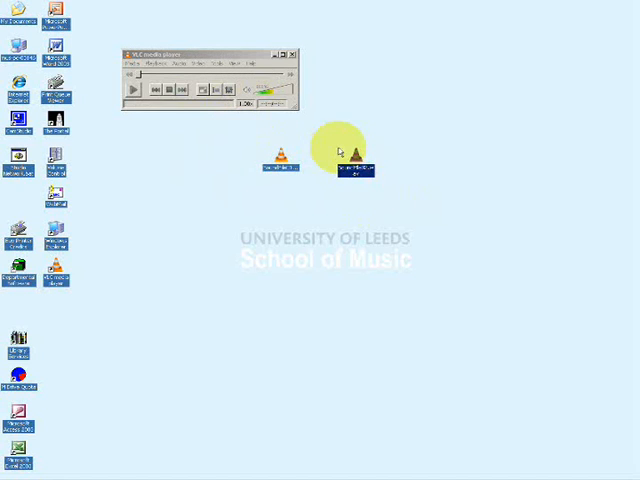
pyautogui.click(293, 54)
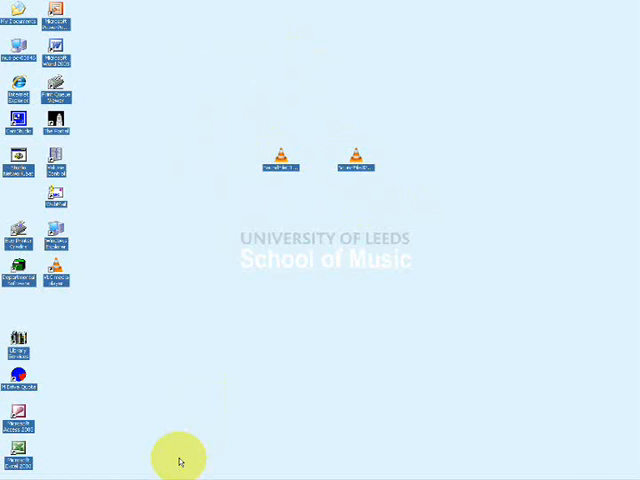
# Start a new Cubase project from the Empty template
pyautogui.click(120, 473)
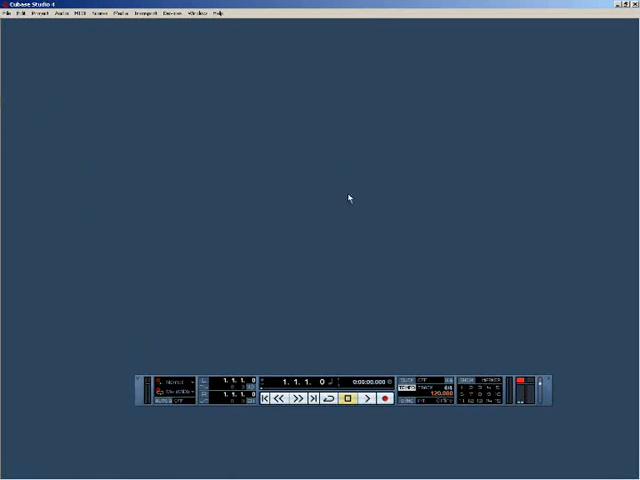
pyautogui.click(8, 13)
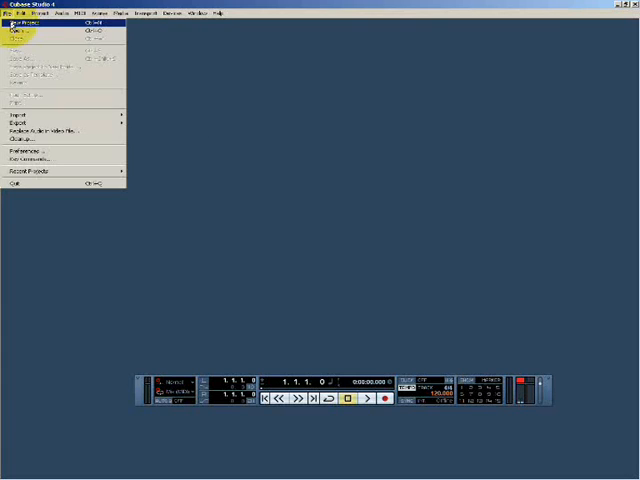
pyautogui.click(20, 22)
pyautogui.click(334, 297)
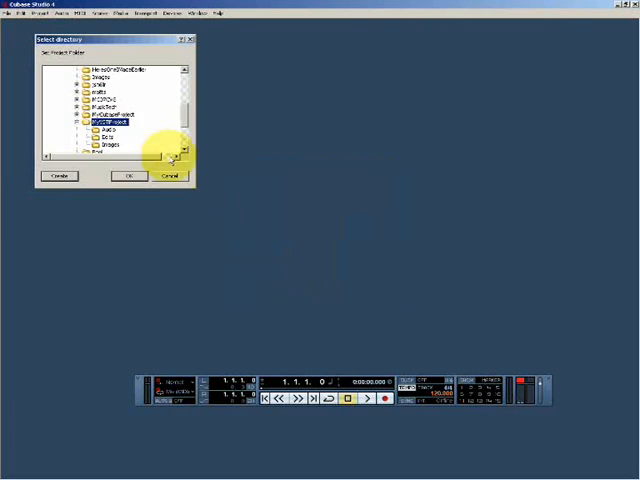
pyautogui.scroll(3, 90, 100)
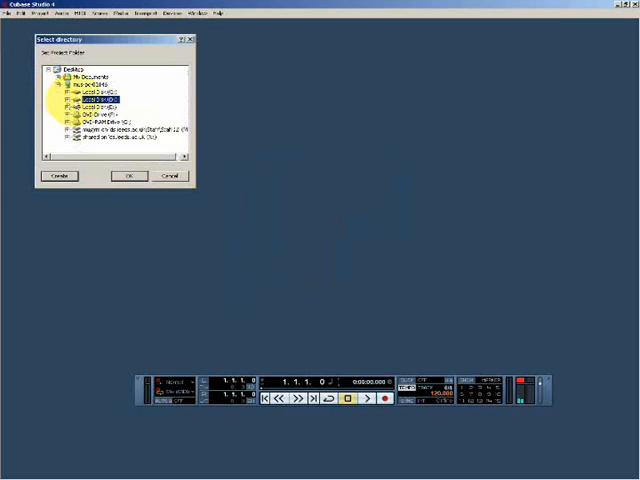
pyautogui.scroll(-3, 50, 95)
# Create a new folder and use it as the project folder
pyautogui.click(59, 176)
pyautogui.write('TestImportingAudio')
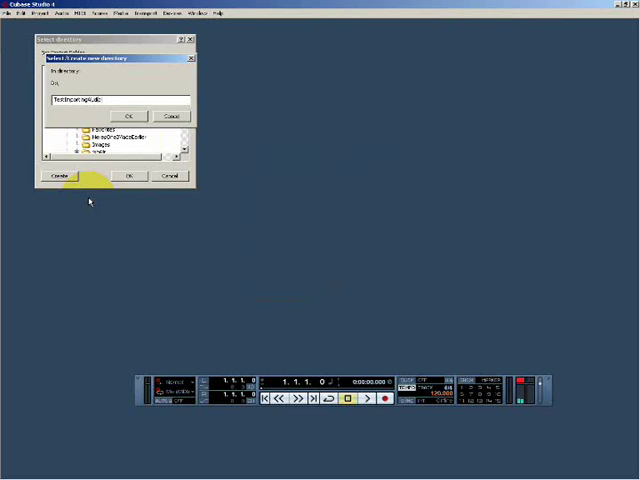
pyautogui.press('Return')
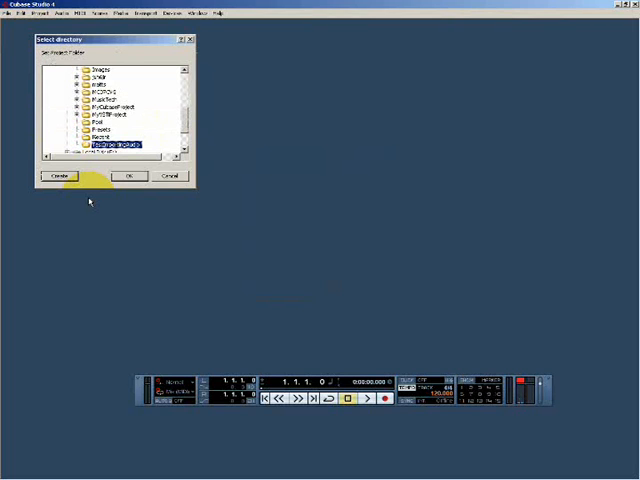
pyautogui.click(128, 176)
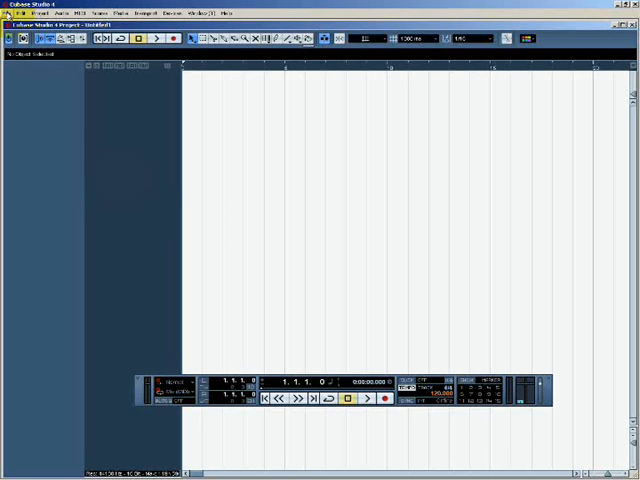
# Save the project under a new name inside the project folder via Save As
pyautogui.click(8, 12)
pyautogui.click(28, 58)
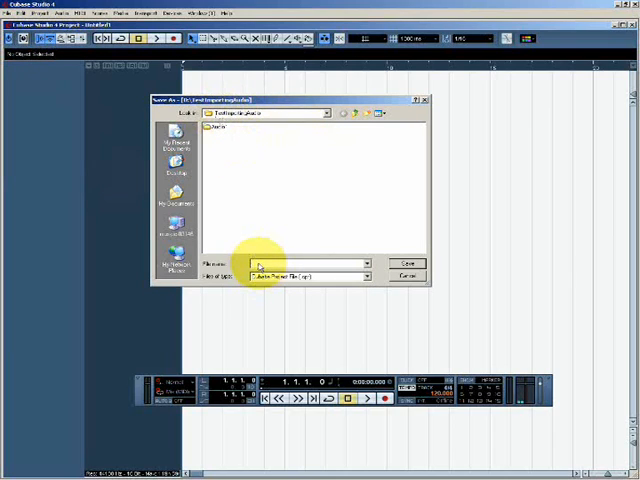
pyautogui.write('te')
pyautogui.press('Return')
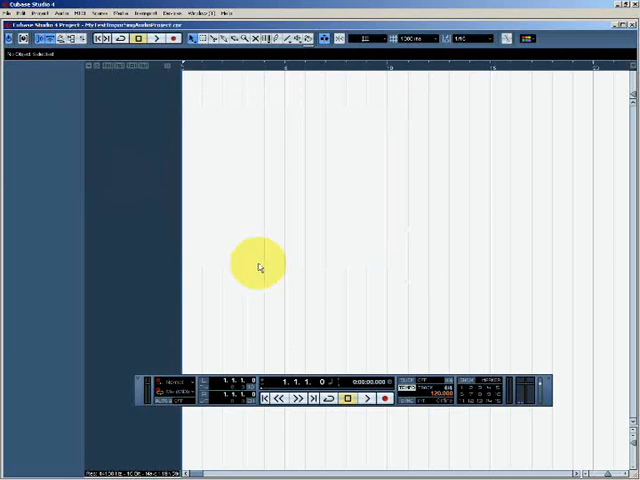
pyautogui.click(620, 8)
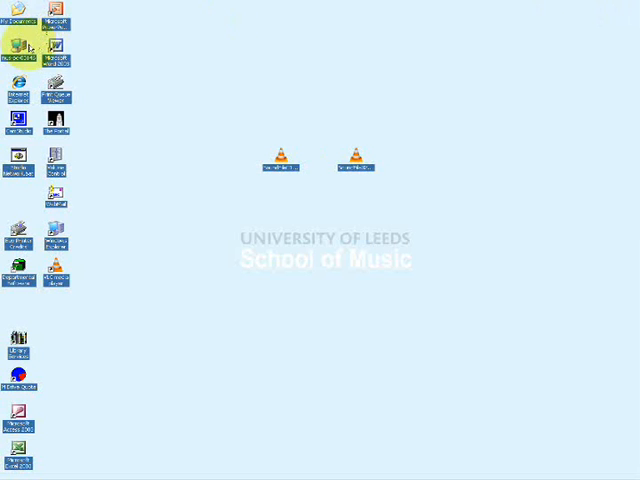
pyautogui.doubleClick(19, 47)
pyautogui.doubleClick(117, 177)
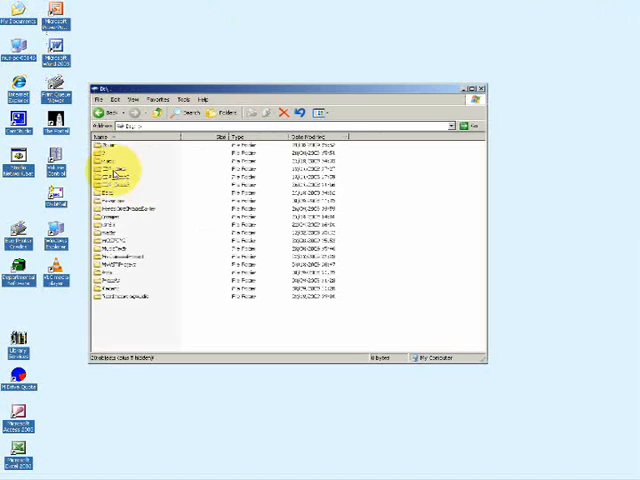
pyautogui.click(115, 296)
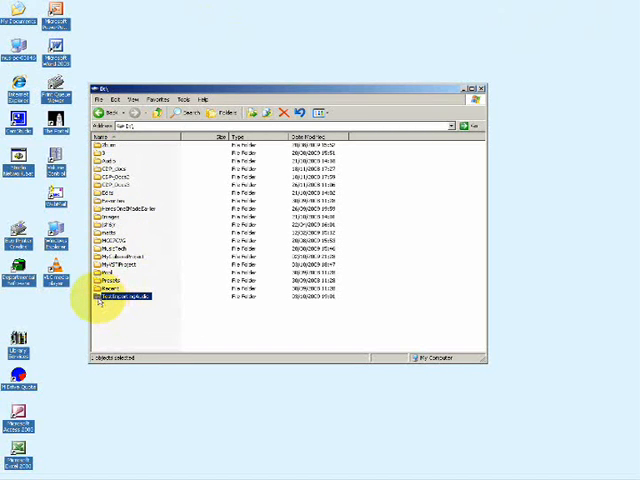
pyautogui.doubleClick(112, 297)
pyautogui.click(130, 152)
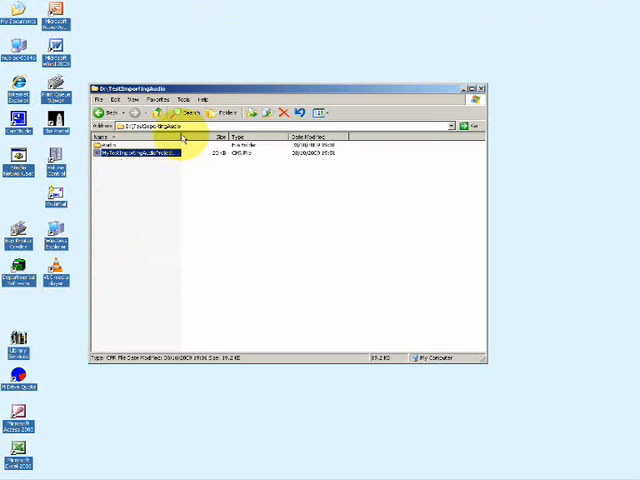
pyautogui.click(107, 145)
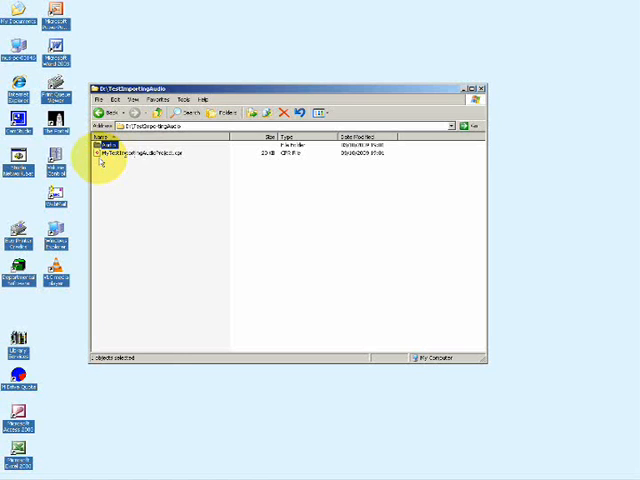
pyautogui.click(481, 89)
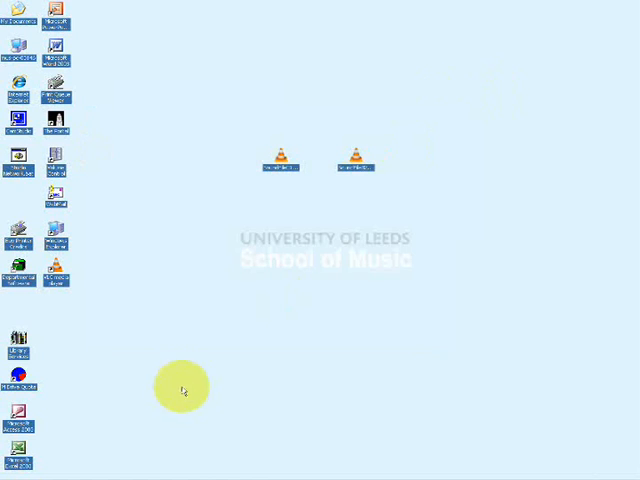
# Return to Cubase and bring up the Import Audio File dialog
pyautogui.click(140, 473)
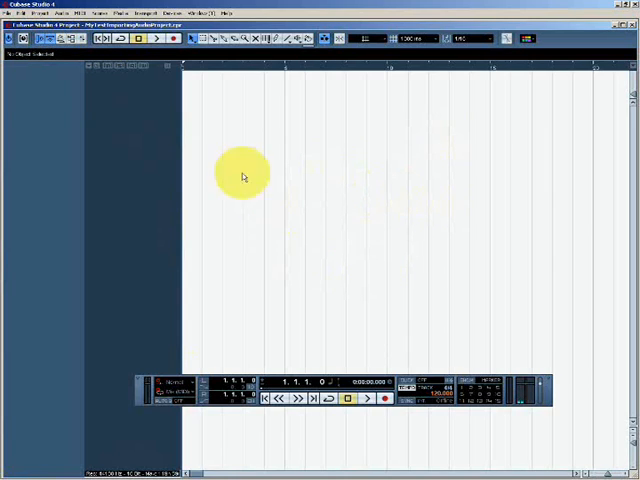
pyautogui.click(6, 12)
pyautogui.moveTo(40, 115)
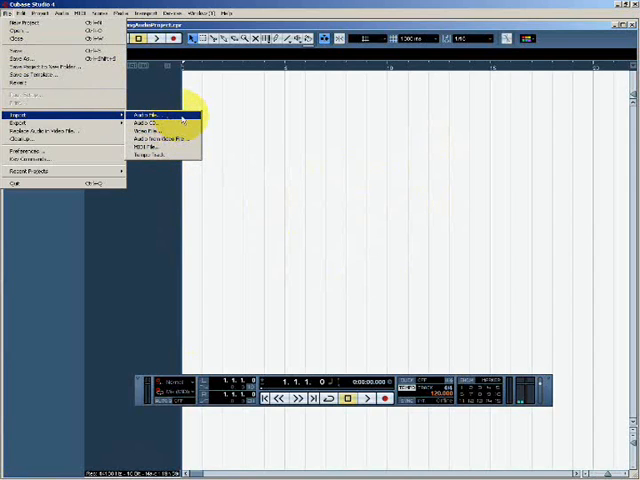
pyautogui.click(176, 118)
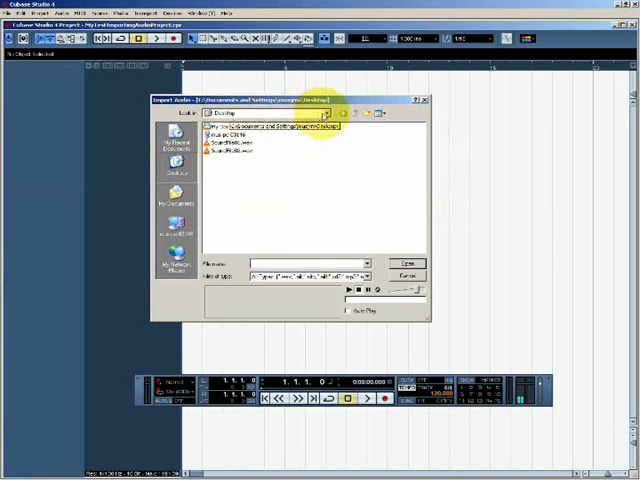
# Browse the Import Audio dialog to the Desktop folder listing the two sound files
pyautogui.click(330, 113)
pyautogui.click(224, 139)
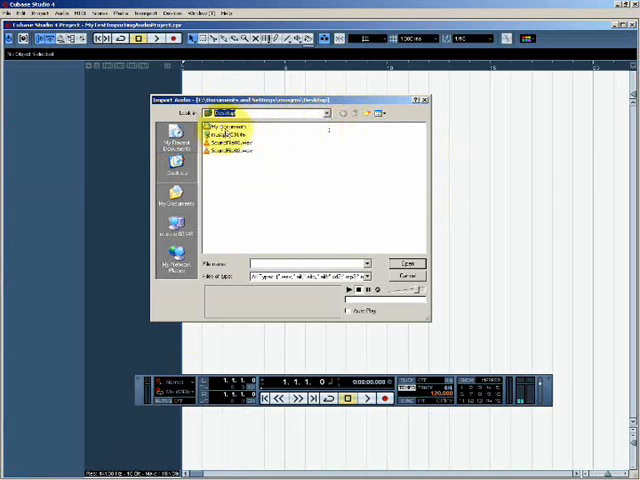
pyautogui.click(228, 150)
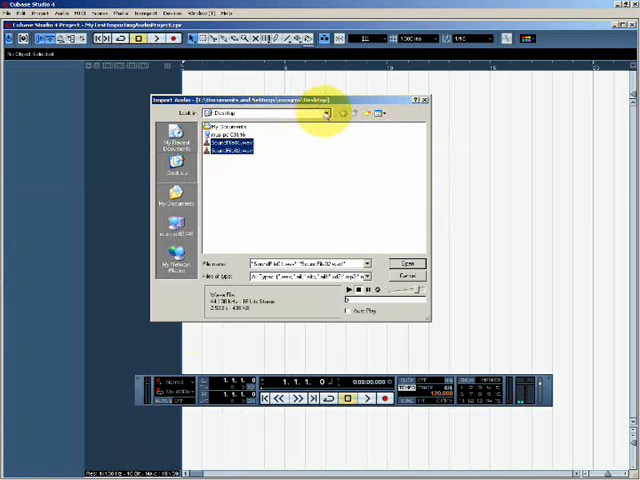
pyautogui.click(328, 113)
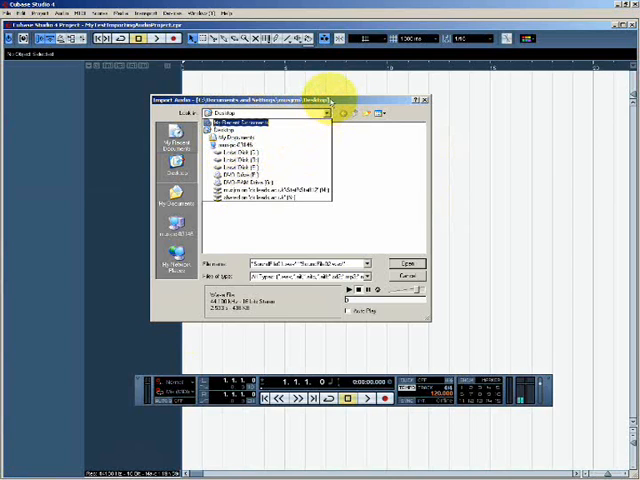
pyautogui.click(300, 130)
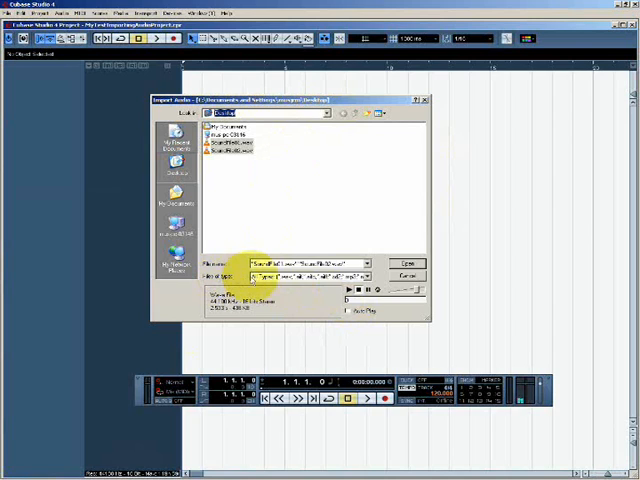
# Show all supported audio file types, select the first SoundFile .wav and open it for import
pyautogui.click(367, 276)
pyautogui.click(300, 286)
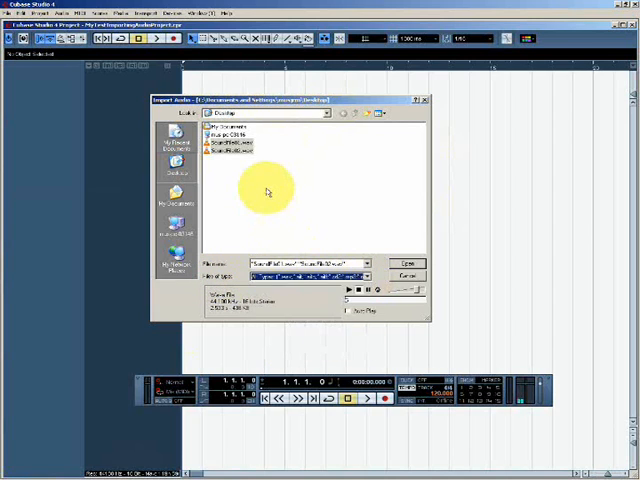
pyautogui.click(367, 276)
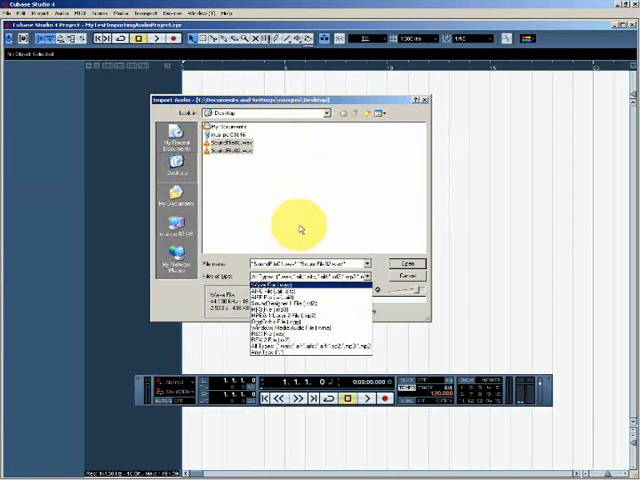
pyautogui.click(296, 353)
pyautogui.click(228, 148)
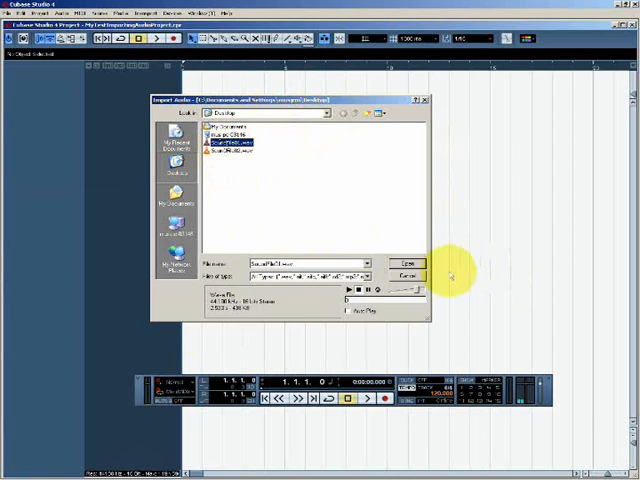
pyautogui.click(407, 263)
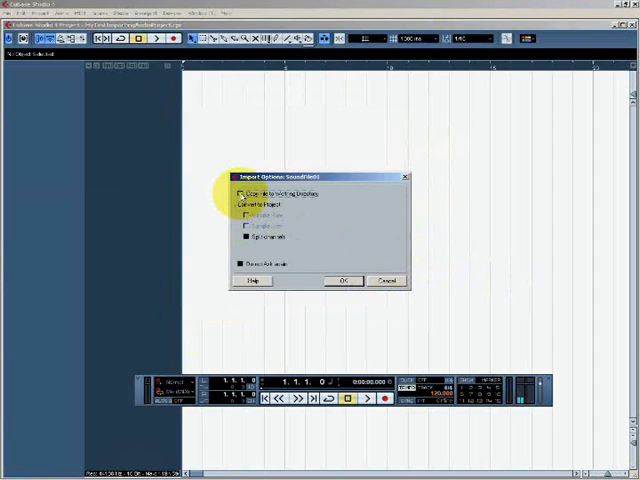
# Import the file with Copy File to Working Directory ticked, adding it as an audio track
pyautogui.moveTo(325, 178); pyautogui.dragTo(346, 139)
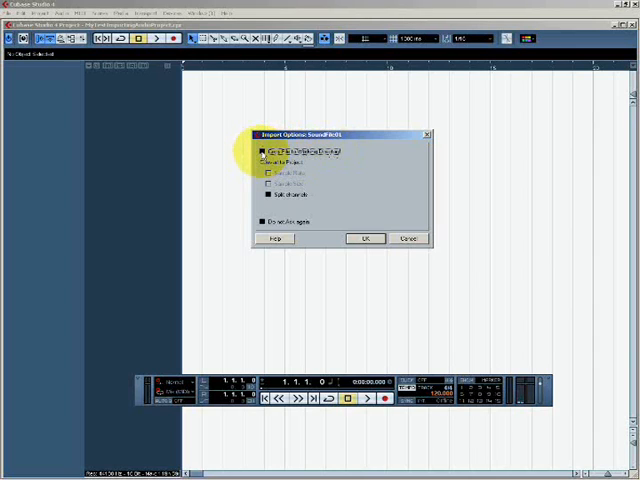
pyautogui.moveTo(290, 137); pyautogui.dragTo(280, 143)
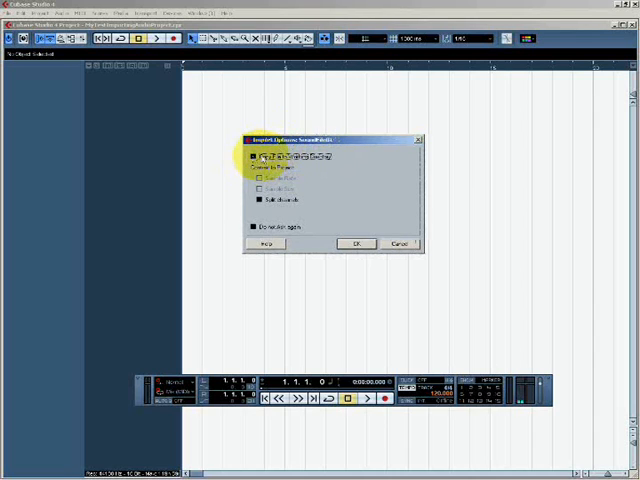
pyautogui.click(253, 157)
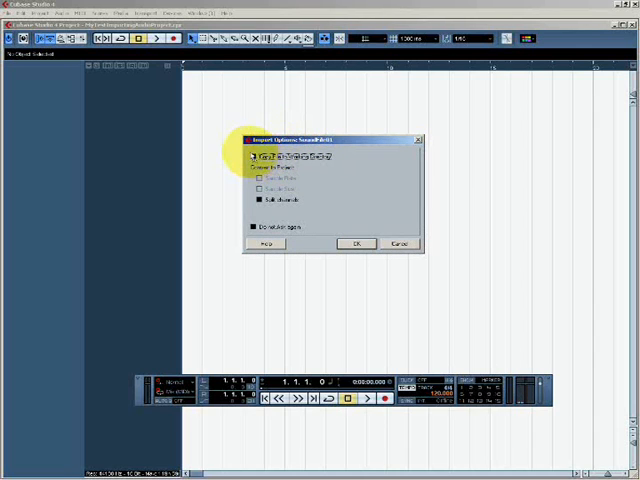
pyautogui.click(356, 243)
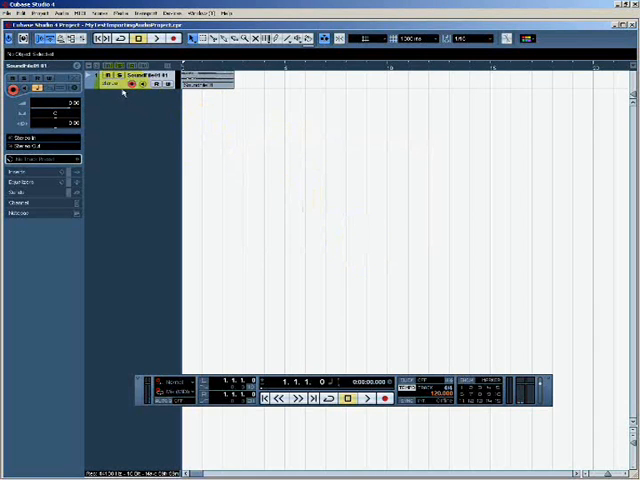
# Make the audio track taller and play back the imported sound
pyautogui.moveTo(124, 92); pyautogui.dragTo(124, 133)
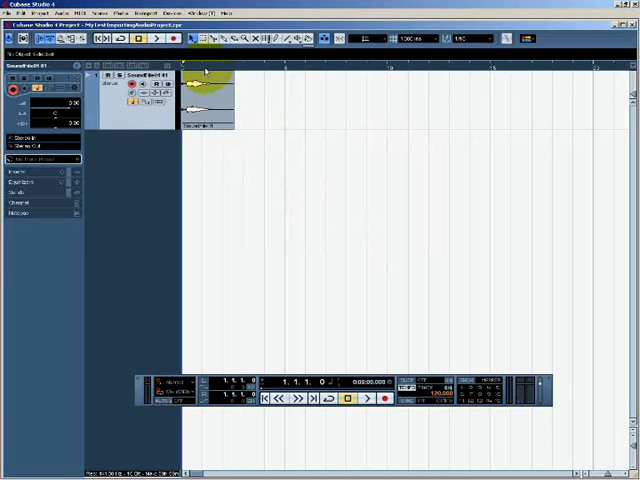
pyautogui.press('space')
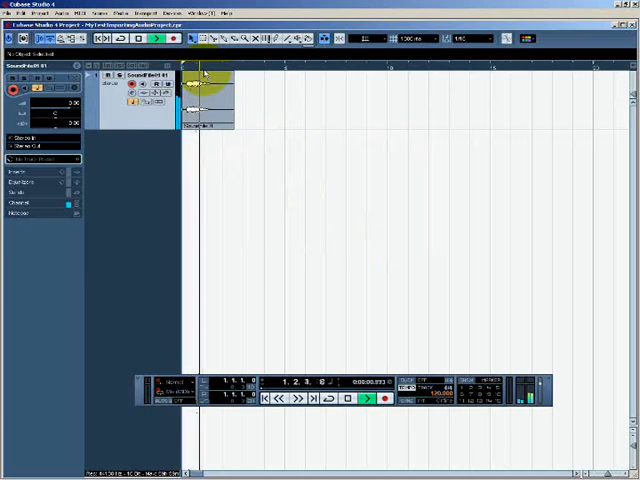
pyautogui.press('space')
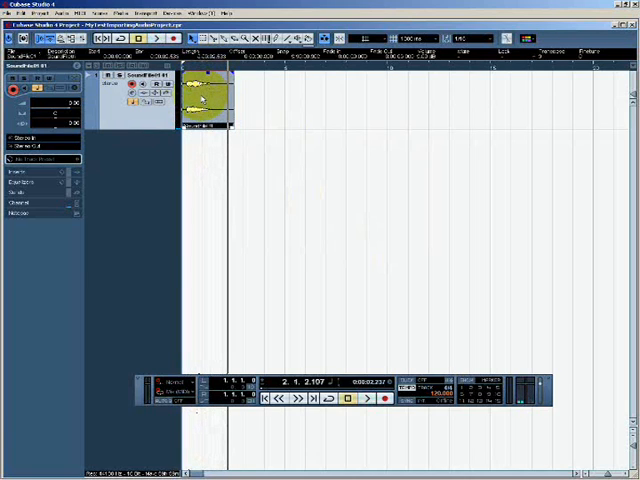
# Alt-drag a duplicate event, delete it and return the position to the project start
pyautogui.moveTo(203, 97); pyautogui.dragTo(318, 97)
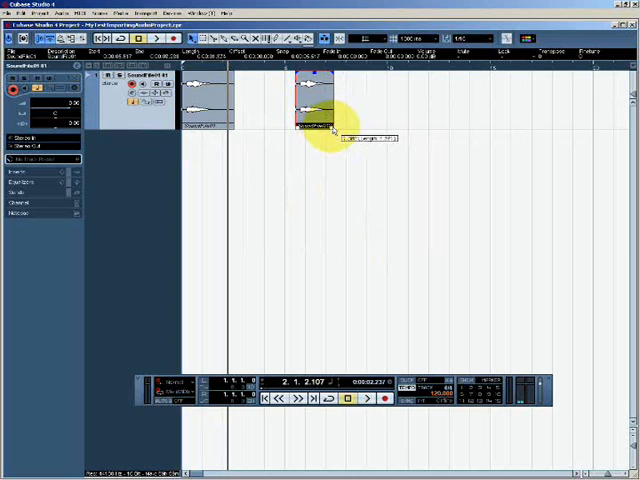
pyautogui.press('Delete')
pyautogui.click(200, 94)
pyautogui.press('KP_Decimal')
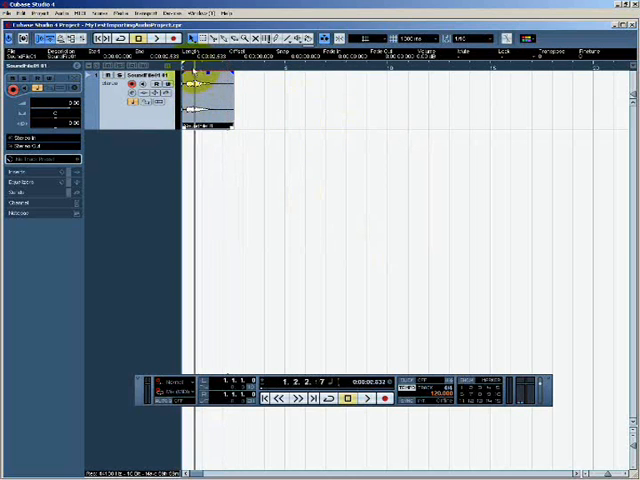
# Close the project window and quit Cubase to show the desktop
pyautogui.click(8, 14)
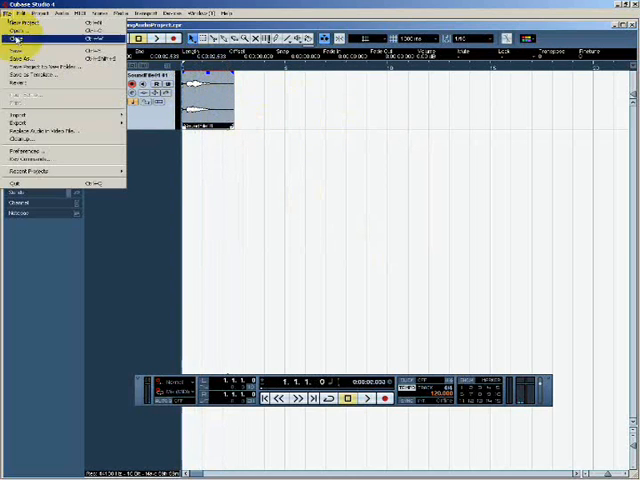
pyautogui.click(20, 58)
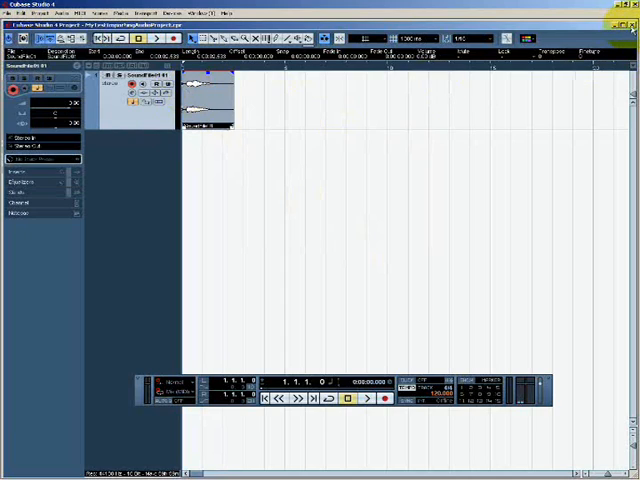
pyautogui.click(630, 25)
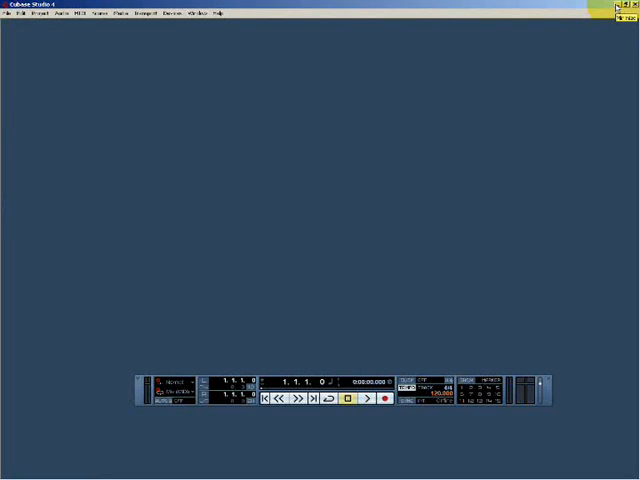
pyautogui.click(620, 8)
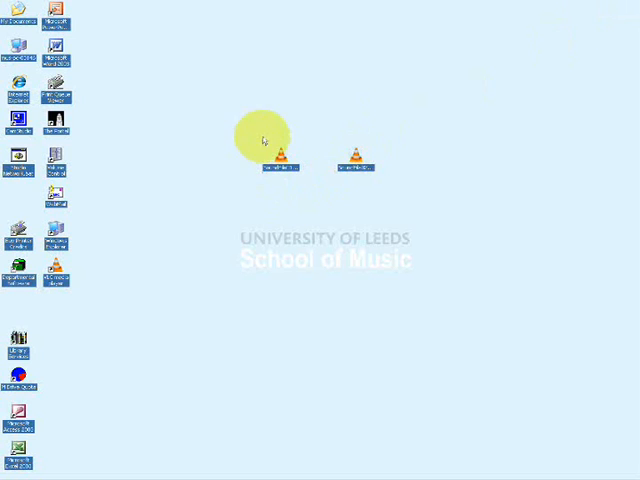
# Delete the left sound file from the desktop, confirming the deletion
pyautogui.moveTo(243, 124); pyautogui.dragTo(458, 208)
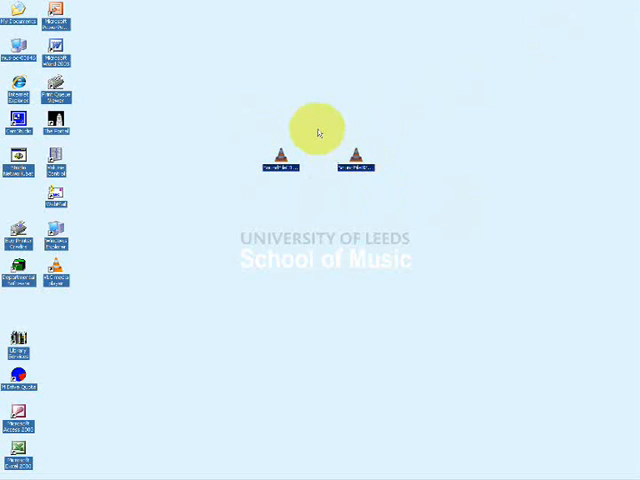
pyautogui.click(280, 160)
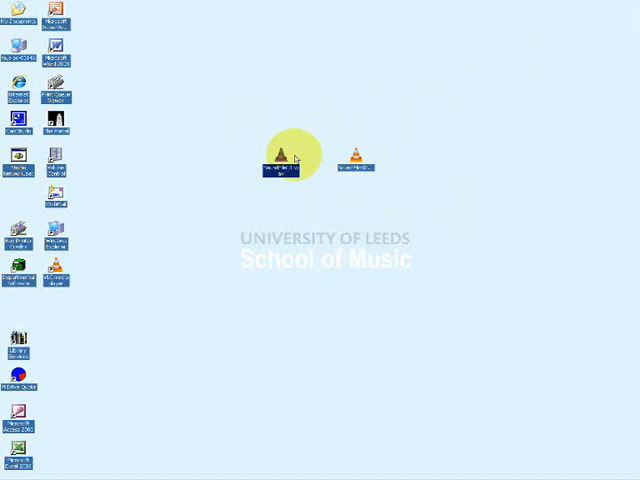
pyautogui.press('Delete')
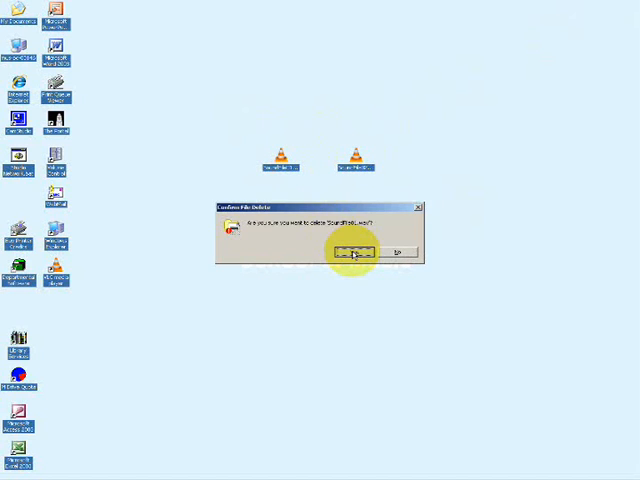
pyautogui.click(353, 253)
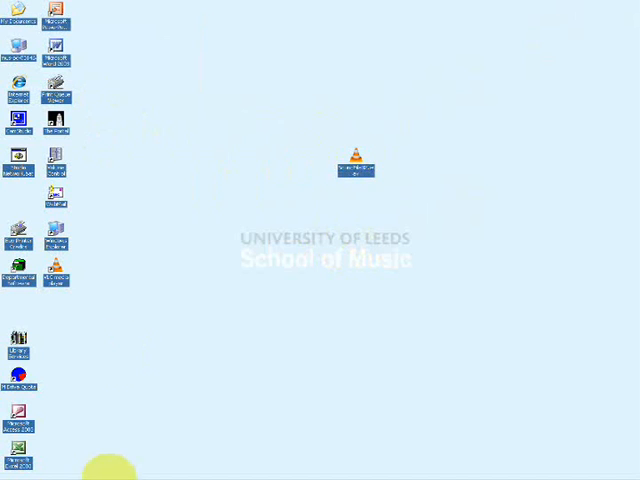
# Return to Cubase and browse the Open dialog to Local Disk (D:)
pyautogui.click(105, 472)
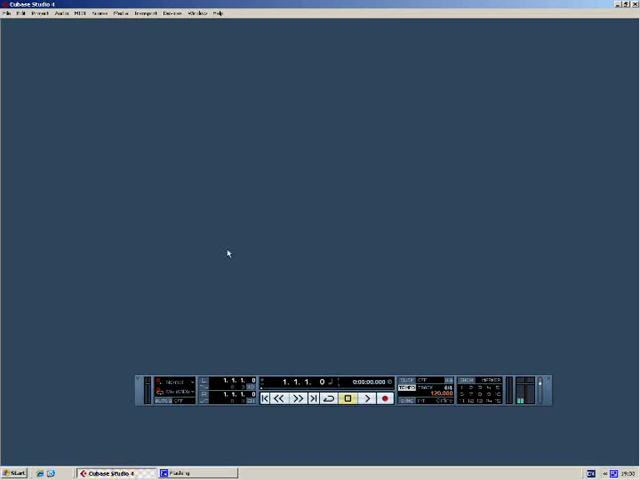
pyautogui.click(8, 13)
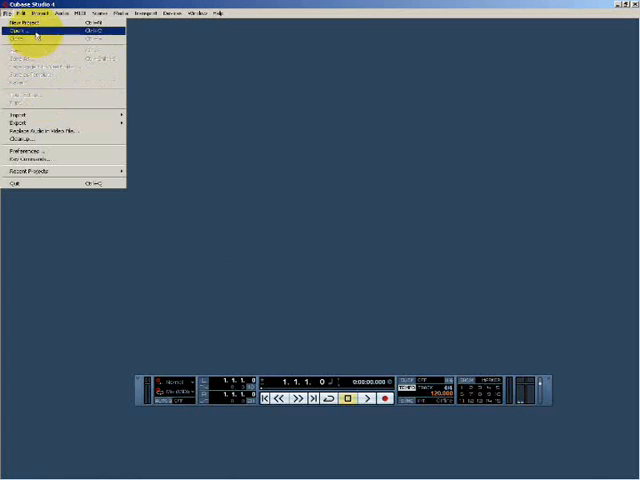
pyautogui.click(30, 33)
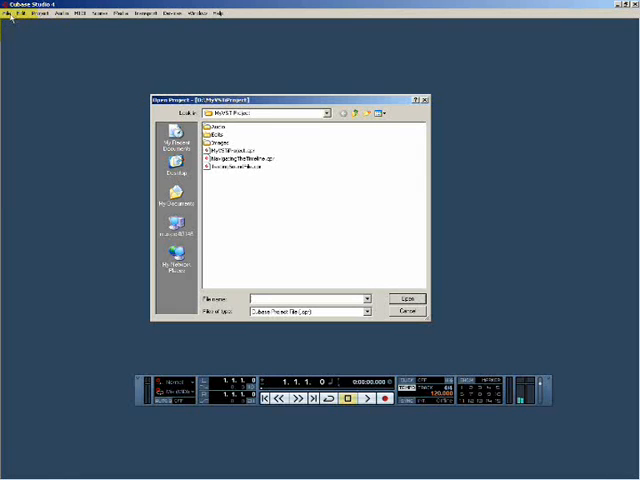
pyautogui.click(326, 113)
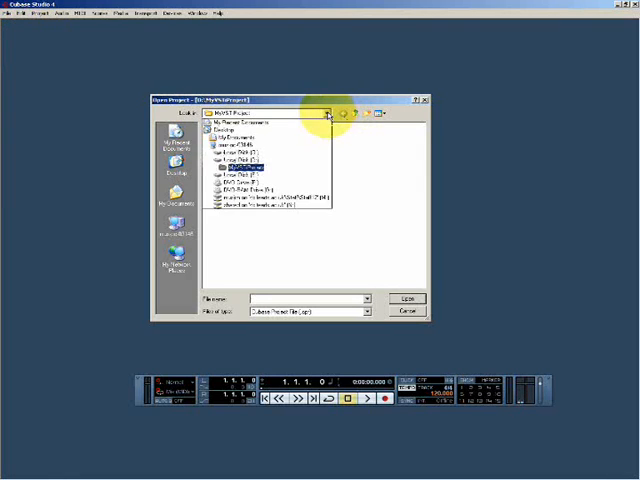
pyautogui.click(238, 153)
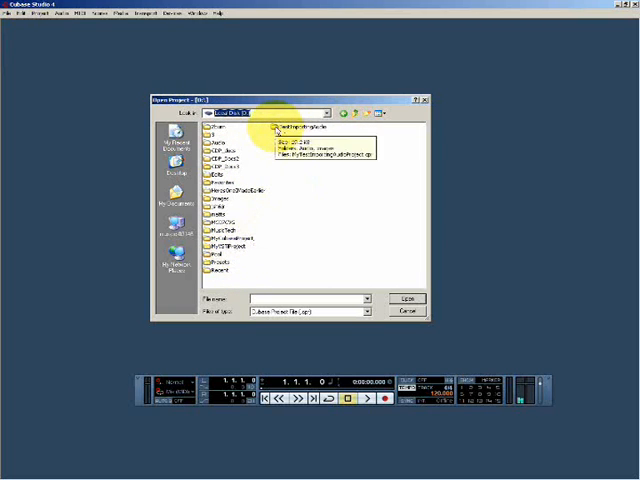
# Open the .cpr project in the TestImportingAudio folder, prompting Resolve Missing Files
pyautogui.click(283, 128)
pyautogui.doubleClick(283, 128)
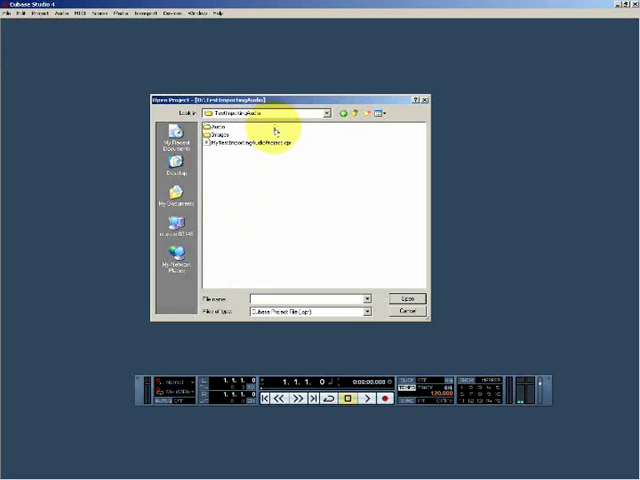
pyautogui.click(215, 143)
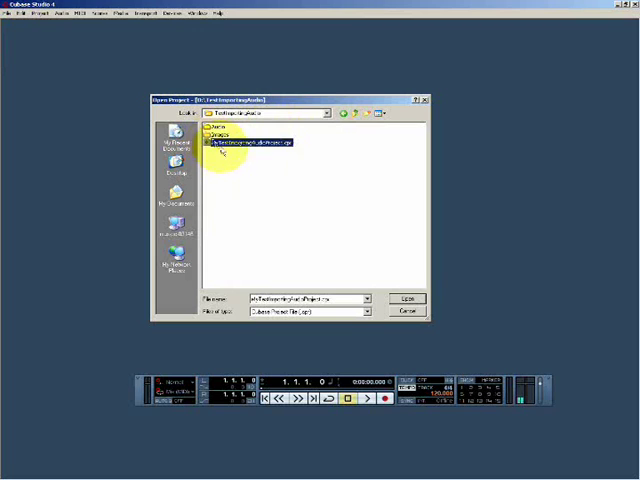
pyautogui.click(408, 298)
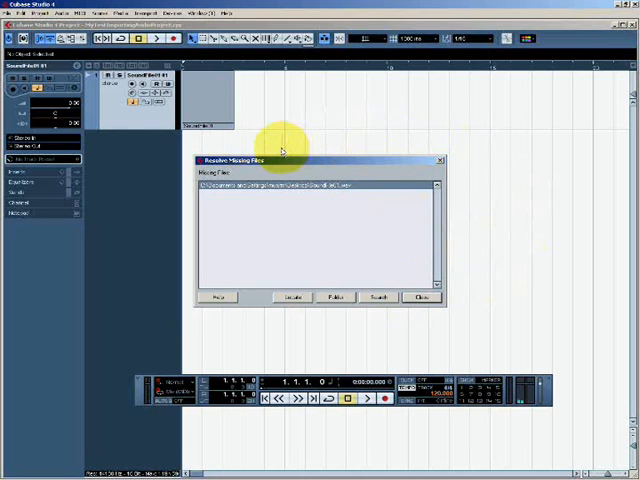
# Move the Resolve Missing Files report aside and dismiss it
pyautogui.moveTo(260, 160); pyautogui.dragTo(263, 137)
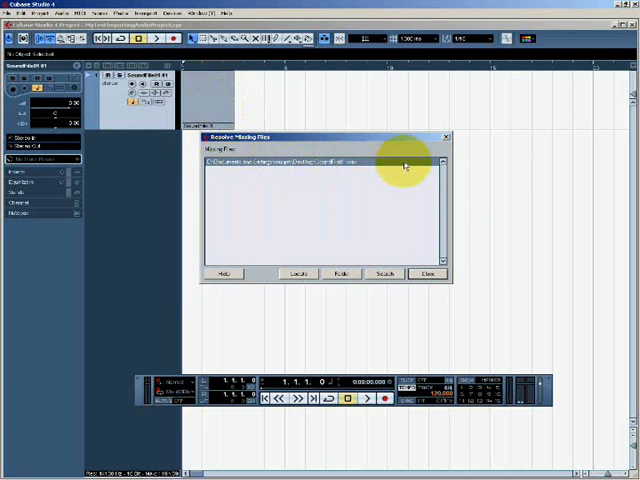
pyautogui.moveTo(370, 137); pyautogui.dragTo(401, 157)
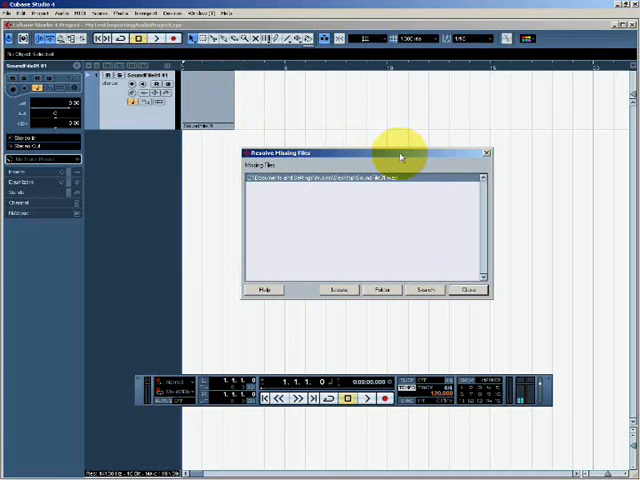
pyautogui.moveTo(407, 157); pyautogui.dragTo(366, 157)
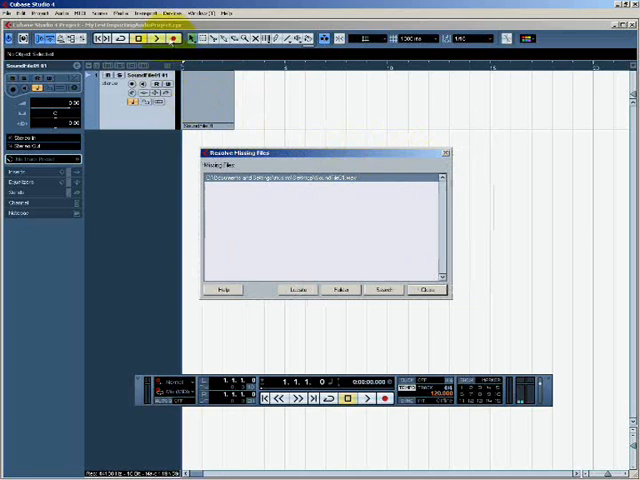
pyautogui.click(430, 290)
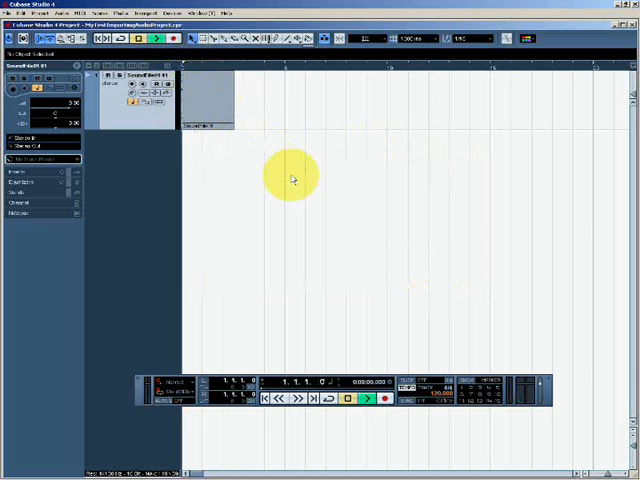
# Play the project briefly with Space, stop, and close the project window
pyautogui.press('space')
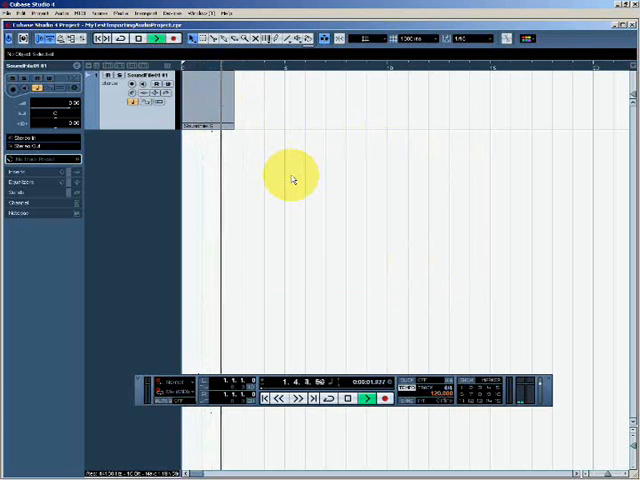
pyautogui.press('space')
pyautogui.click(622, 24)
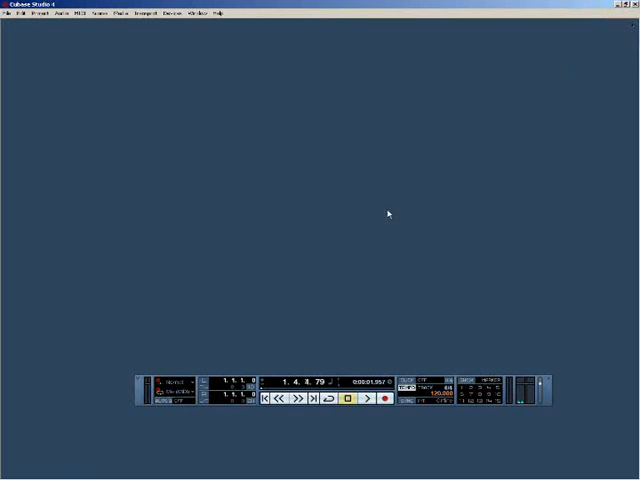
# Glance at the File menu, then minimise Cubase to reach the desktop
pyautogui.click(7, 13)
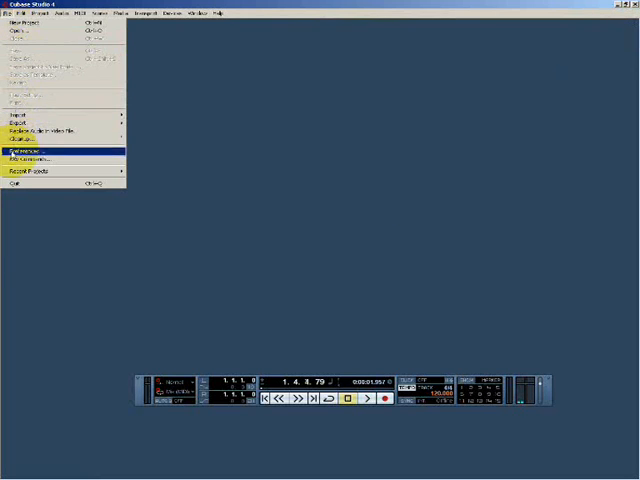
pyautogui.click(235, 147)
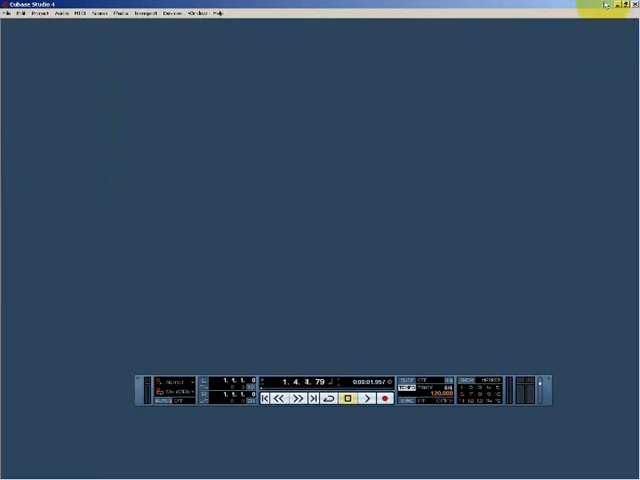
pyautogui.click(622, 7)
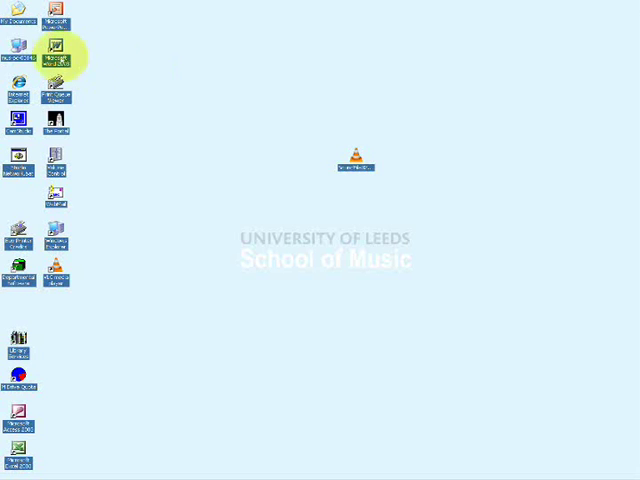
# Move a sound file from My Documents onto the desktop and close the folder
pyautogui.doubleClick(17, 10)
pyautogui.moveTo(75, 135)
pyautogui.mouseDown()
pyautogui.moveTo(505, 195)
pyautogui.moveTo(318, 160)
pyautogui.mouseUp()
pyautogui.click(437, 47)
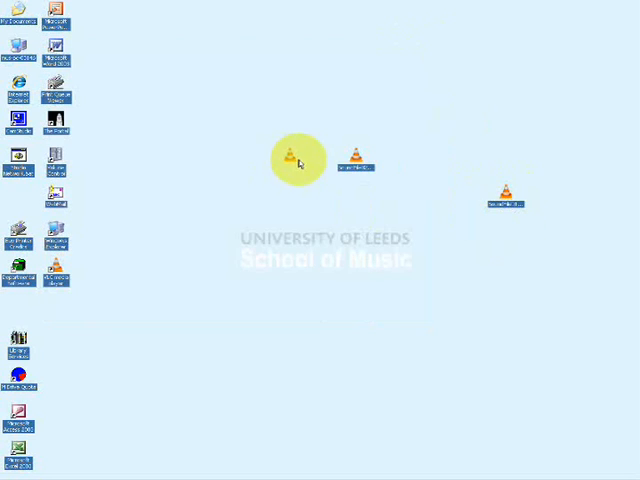
# Restore Cubase and start a new Empty project in the project folder
pyautogui.click(100, 471)
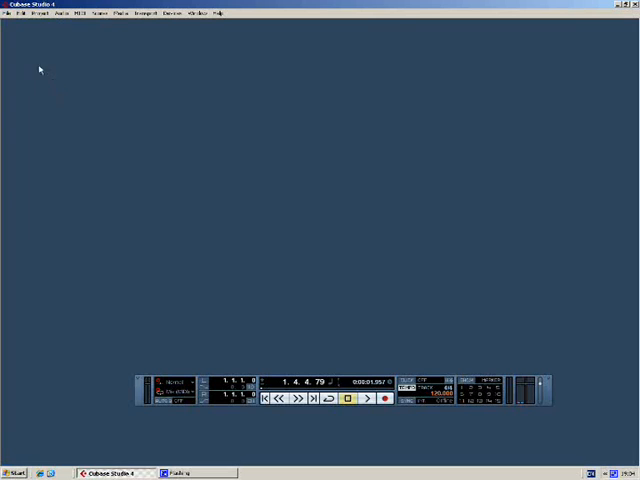
pyautogui.click(8, 13)
pyautogui.click(18, 23)
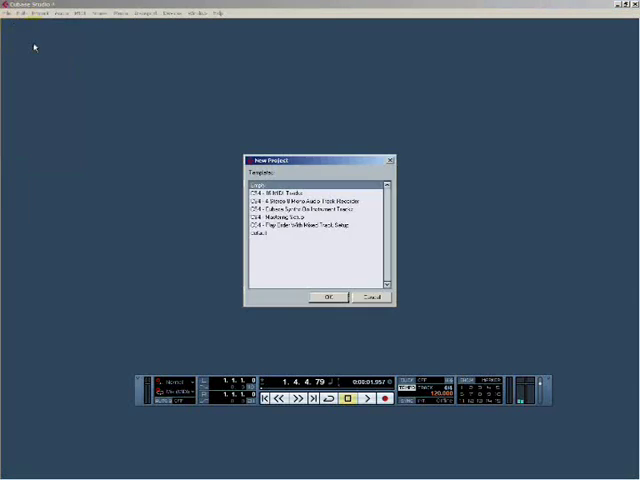
pyautogui.click(325, 296)
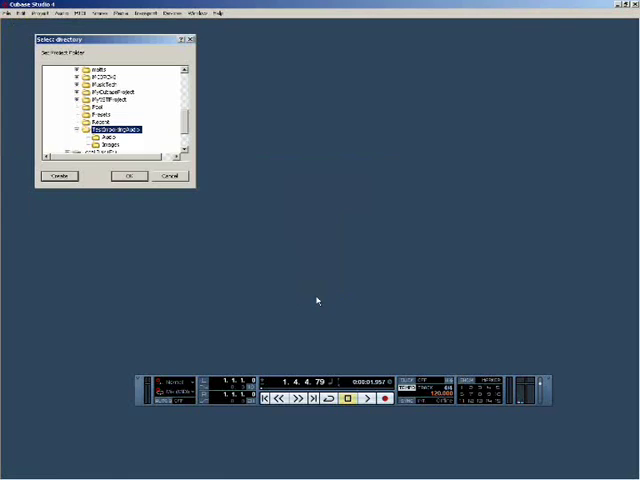
pyautogui.click(129, 176)
# Save the project over the existing project file, confirming the replace
pyautogui.click(10, 13)
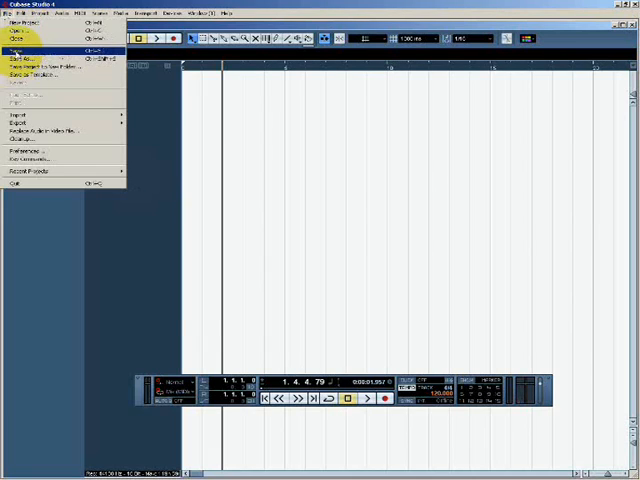
pyautogui.click(30, 47)
pyautogui.doubleClick(230, 143)
pyautogui.click(301, 266)
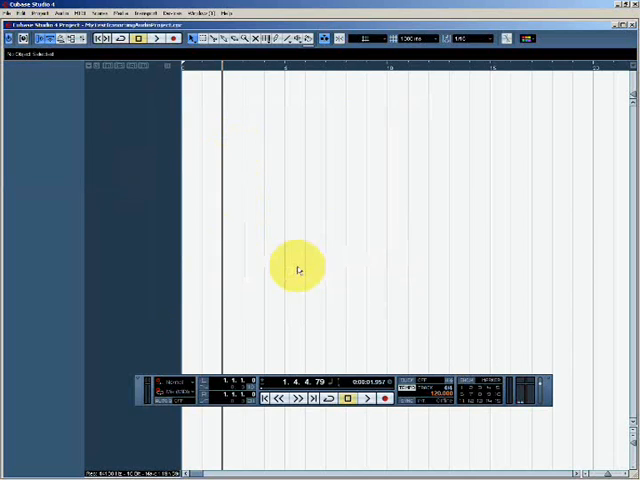
# Import the .wav sound file onto a new audio track with default import options
pyautogui.click(8, 13)
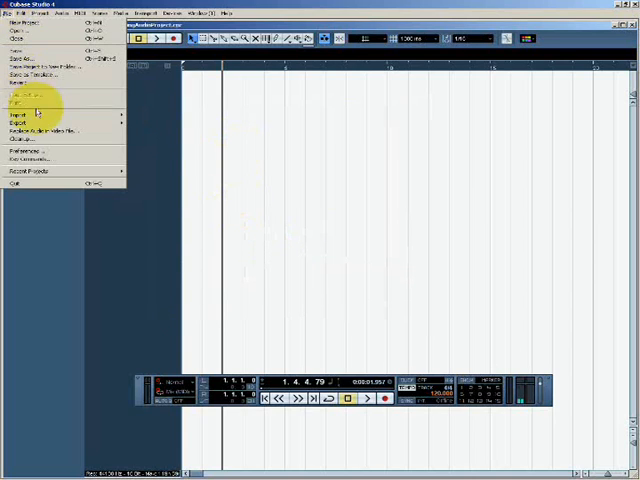
pyautogui.click(30, 110)
pyautogui.click(145, 113)
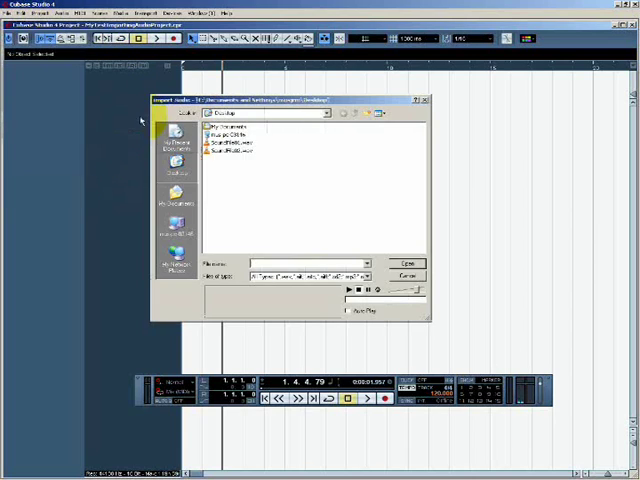
pyautogui.click(230, 143)
pyautogui.click(407, 264)
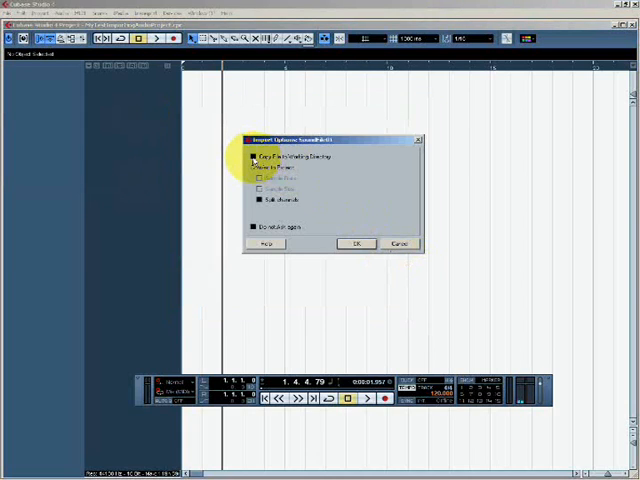
pyautogui.click(360, 245)
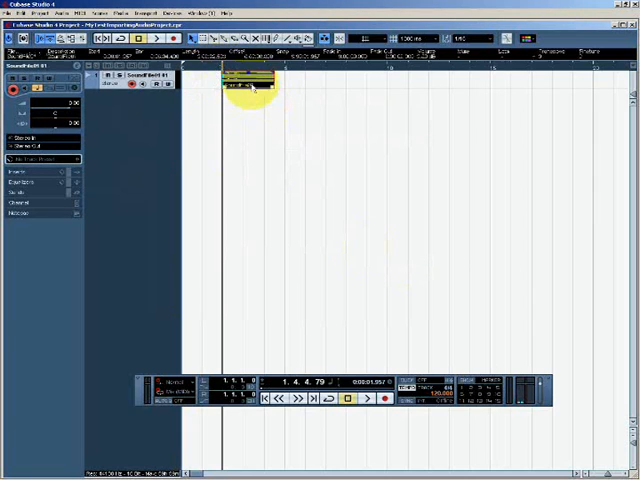
# Move the audio event to bar 1, save the project and close it
pyautogui.moveTo(225, 88); pyautogui.dragTo(200, 88)
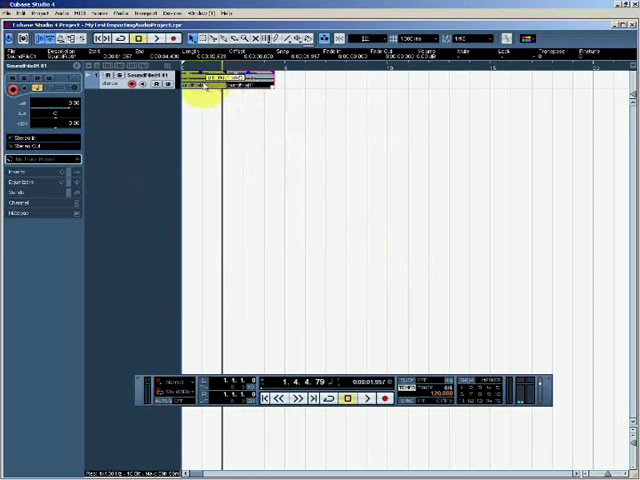
pyautogui.click(14, 12)
pyautogui.click(29, 47)
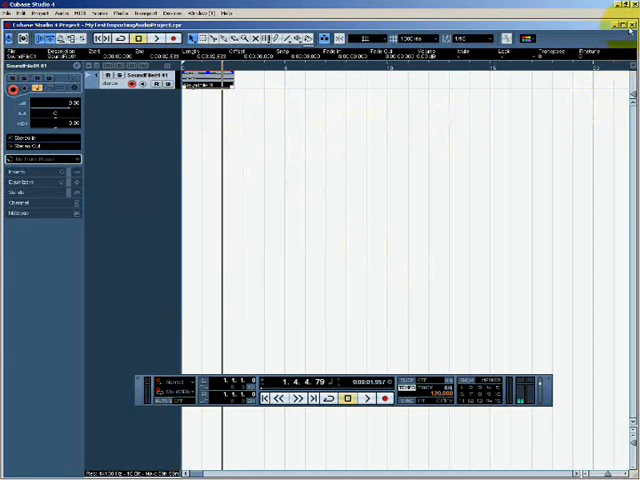
pyautogui.click(626, 22)
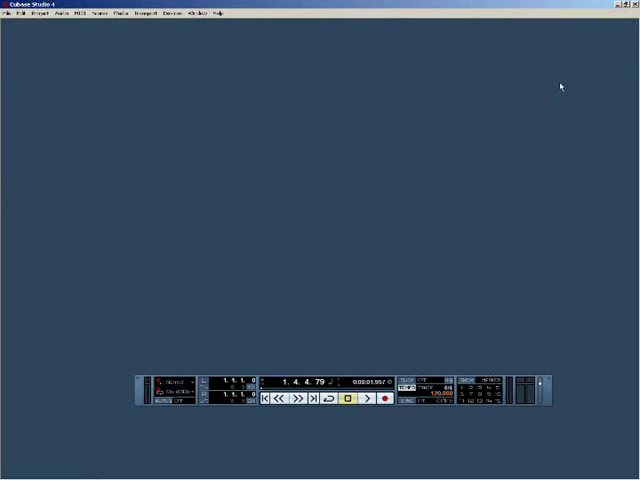
# Minimise Cubase and browse to the TestImportingAudio project folder in Explorer
pyautogui.click(622, 8)
pyautogui.moveTo(318, 158); pyautogui.dragTo(240, 132)
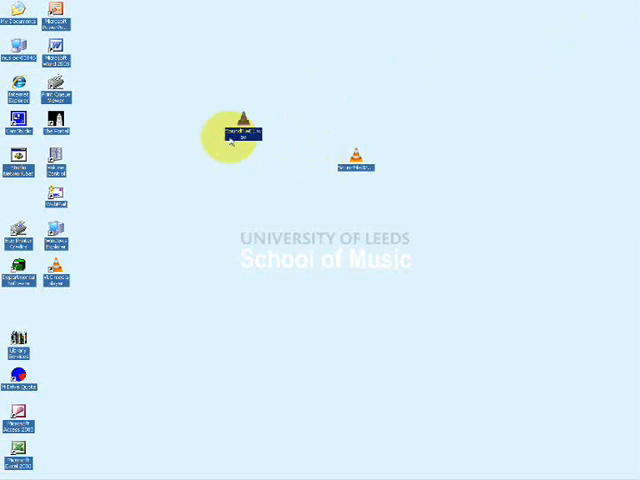
pyautogui.doubleClick(18, 48)
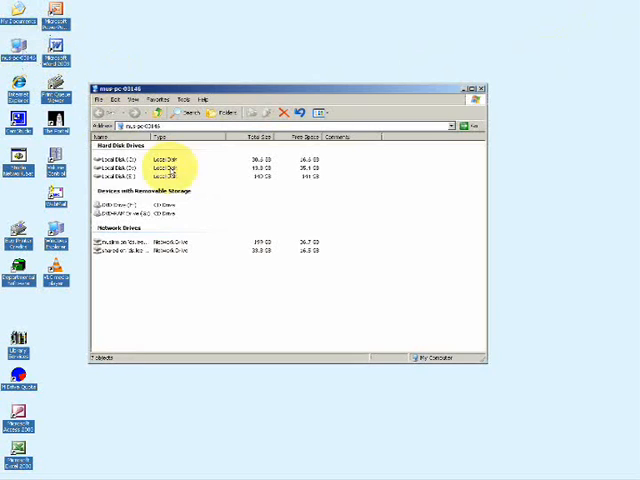
pyautogui.doubleClick(170, 172)
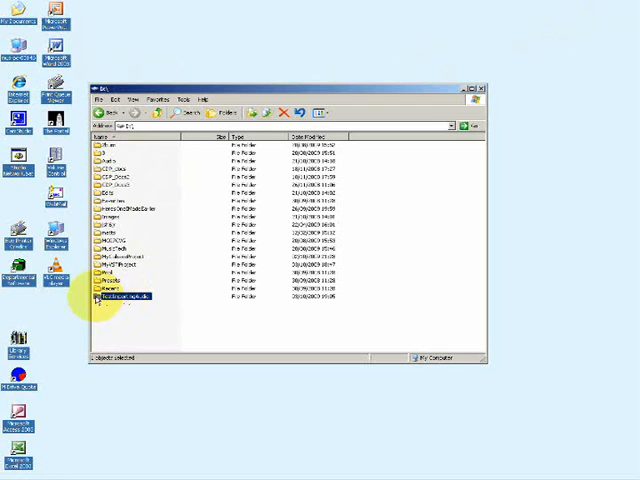
pyautogui.doubleClick(125, 297)
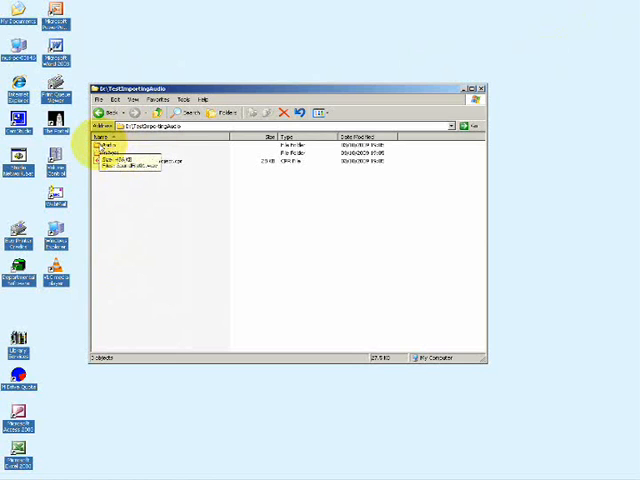
# Check the sound file inside the project's Audio subfolder, then close Explorer
pyautogui.doubleClick(105, 147)
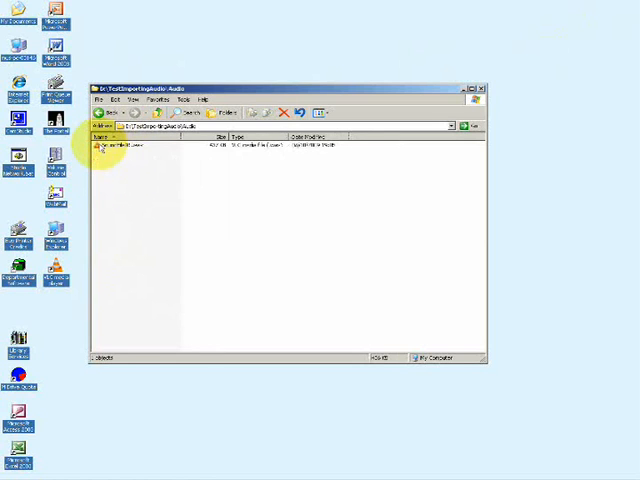
pyautogui.click(112, 147)
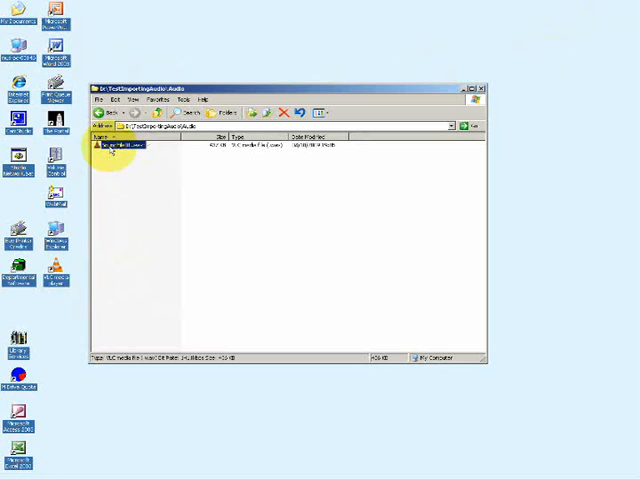
pyautogui.click(100, 112)
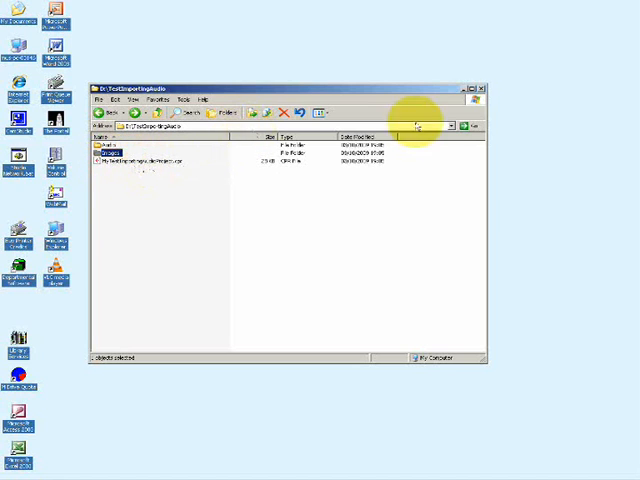
pyautogui.click(483, 92)
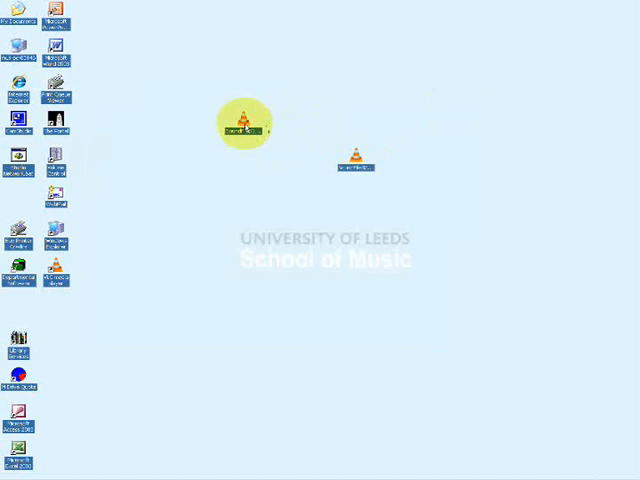
# Delete the sound file from the desktop and switch back to Cubase
pyautogui.click(243, 125)
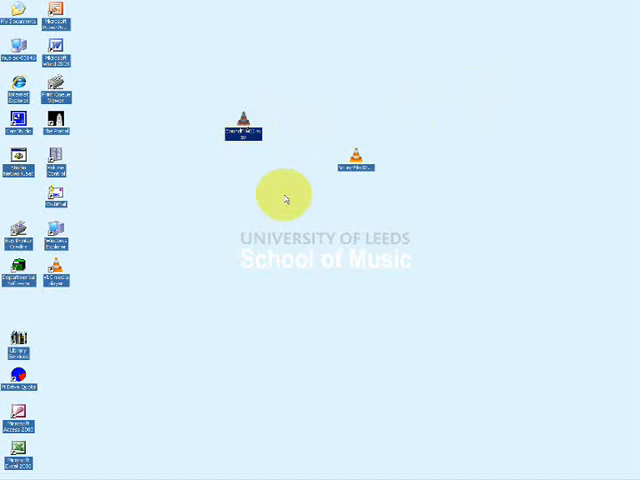
pyautogui.press('Delete')
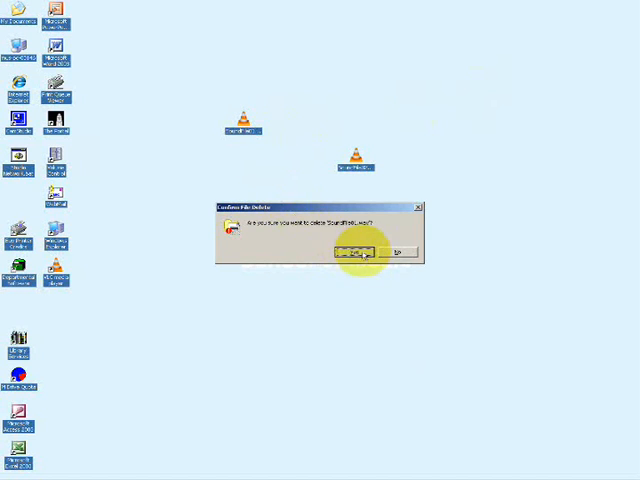
pyautogui.click(355, 252)
pyautogui.click(95, 472)
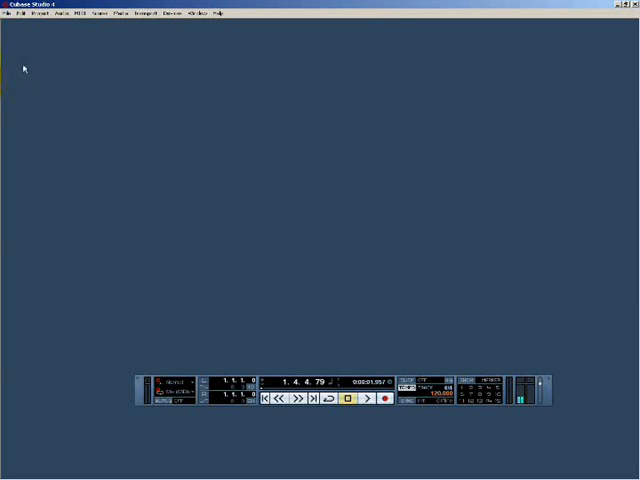
# Reopen the .cpr test project and play it from the start
pyautogui.click(7, 12)
pyautogui.click(16, 31)
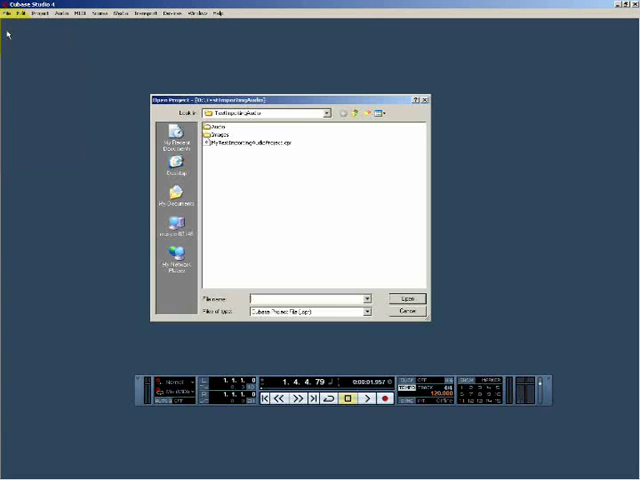
pyautogui.doubleClick(229, 143)
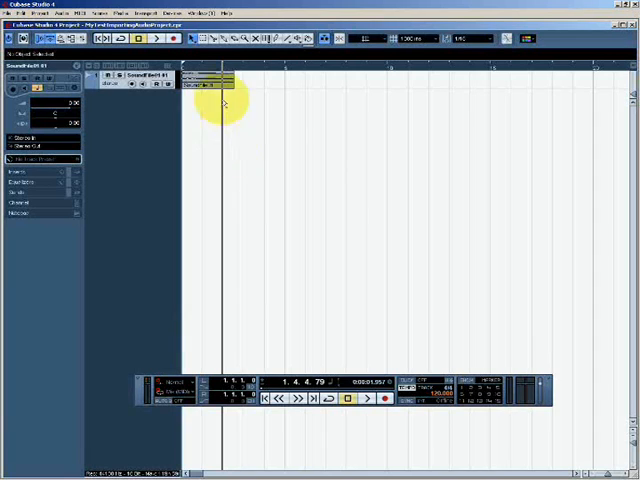
pyautogui.press('KP_Decimal')
pyautogui.press('space')
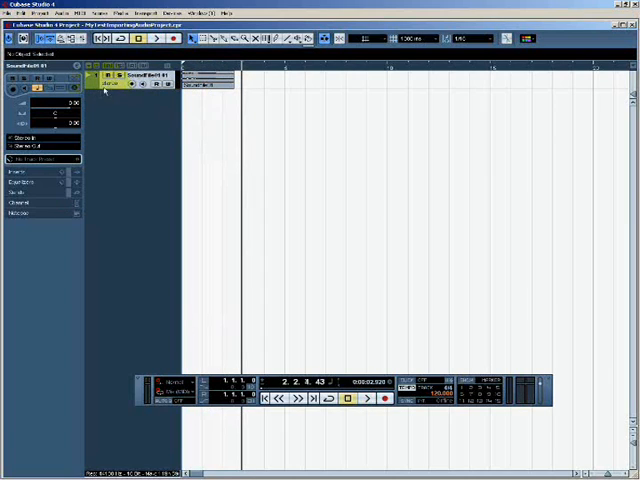
# Make the audio track taller and move the playback position along the ruler
pyautogui.moveTo(111, 91); pyautogui.dragTo(115, 138)
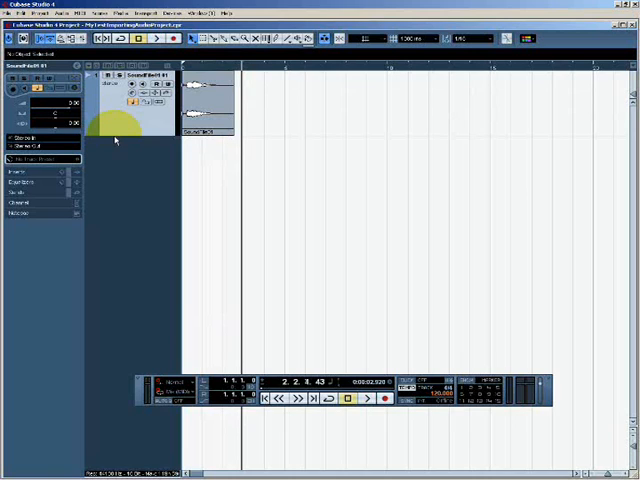
pyautogui.click(272, 68)
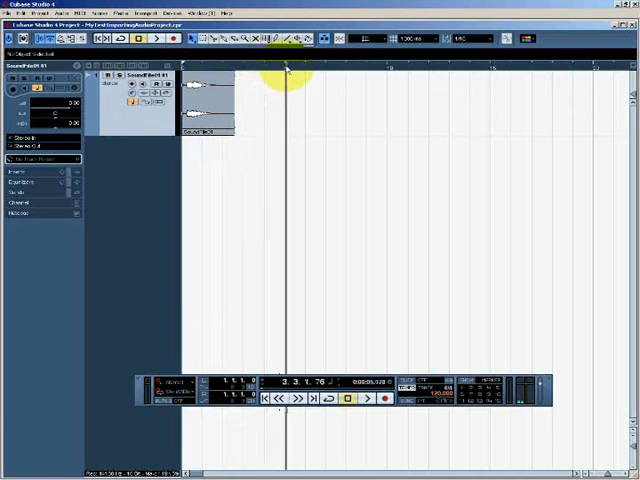
pyautogui.click(7, 12)
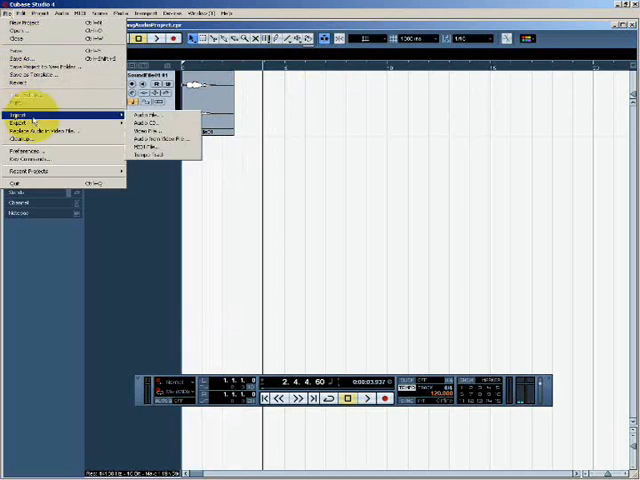
# Import the sound effect file from the Desktop as a new event after the first clip
pyautogui.click(160, 120)
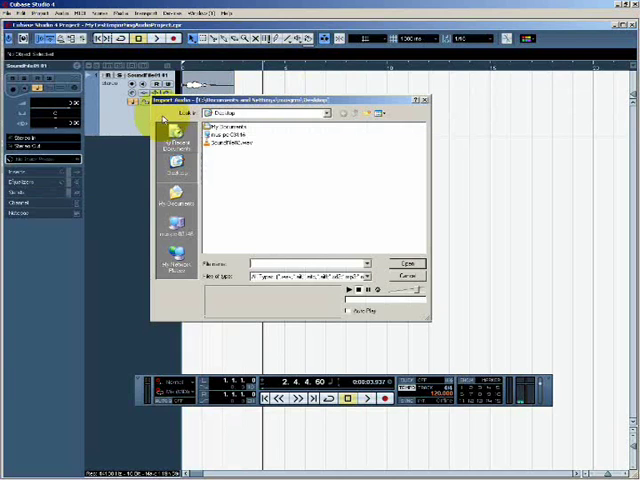
pyautogui.click(230, 143)
pyautogui.doubleClick(215, 148)
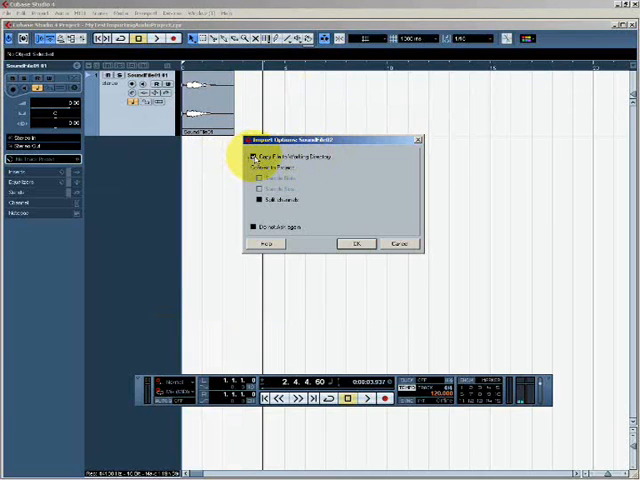
pyautogui.click(356, 243)
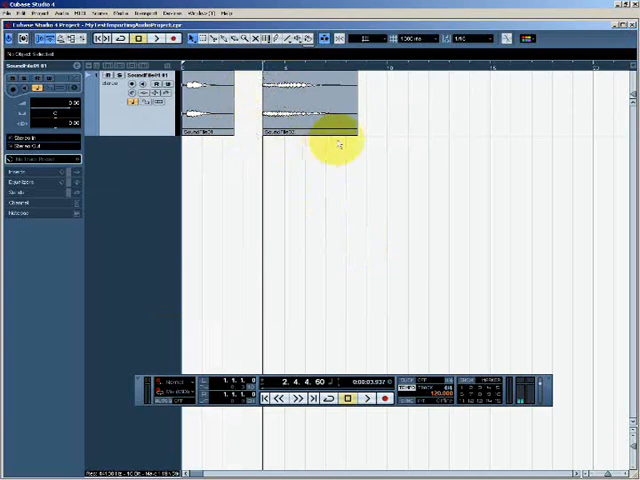
pyautogui.click(186, 68)
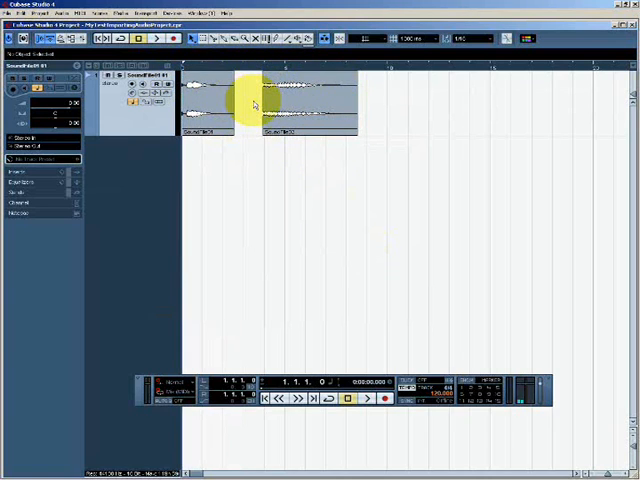
pyautogui.press('space')
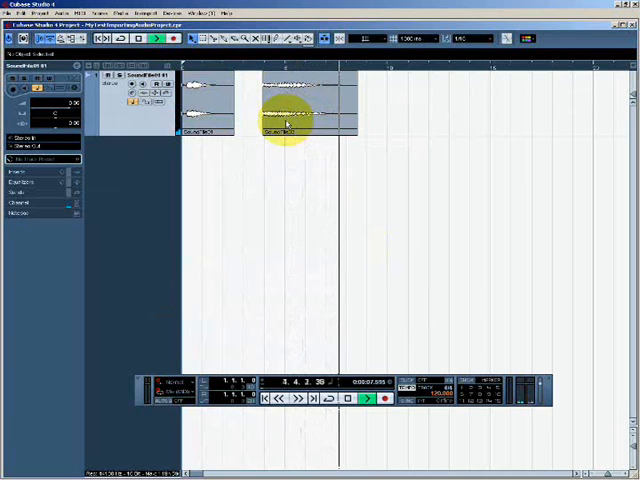
pyautogui.press('space')
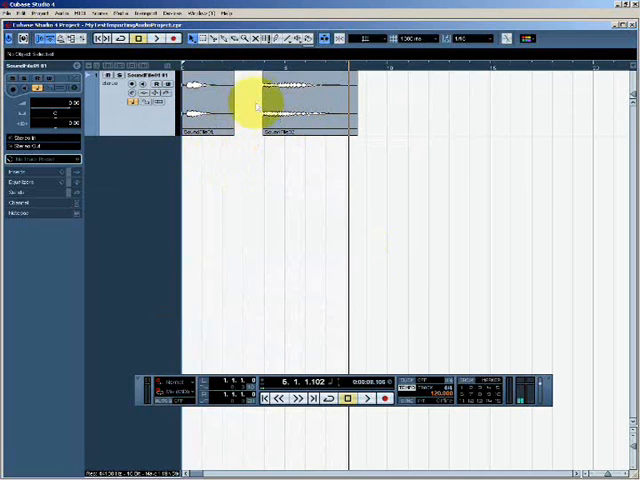
pyautogui.press('Delete')
# Add a new Stereo audio track from the track list's right-click menu
pyautogui.rightClick(130, 155)
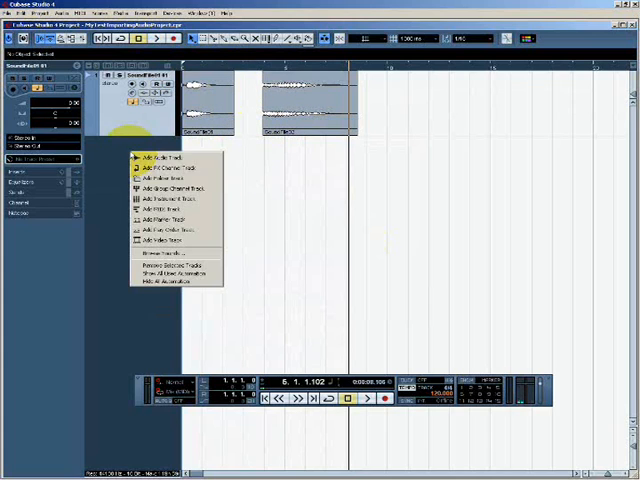
pyautogui.click(160, 158)
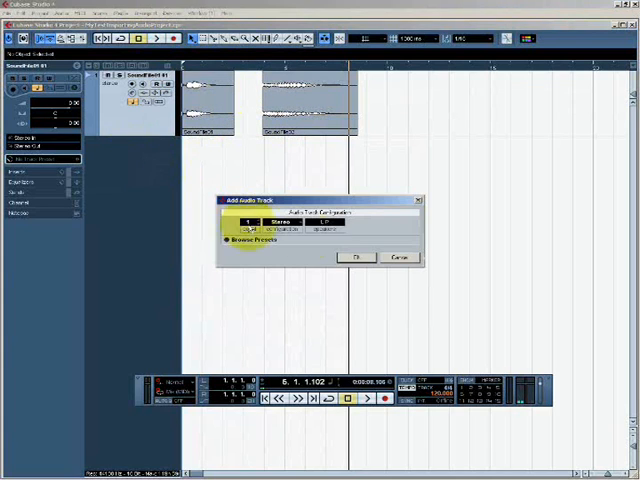
pyautogui.click(350, 257)
# Select the two audio tracks in turn and collapse the top track's expanded controls
pyautogui.click(120, 145)
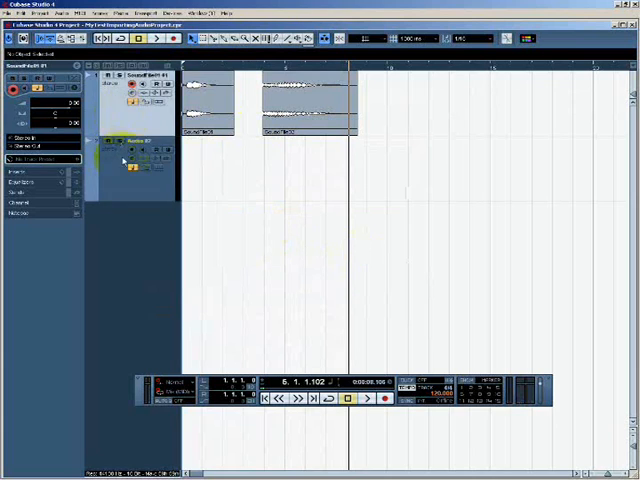
pyautogui.click(110, 85)
pyautogui.click(114, 107)
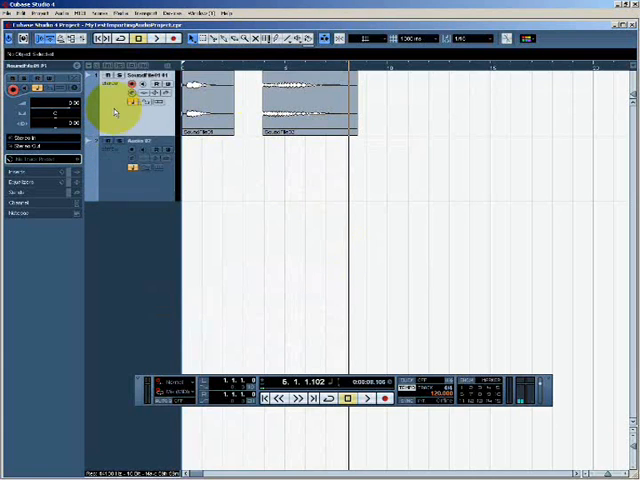
pyautogui.click(114, 171)
pyautogui.click(115, 112)
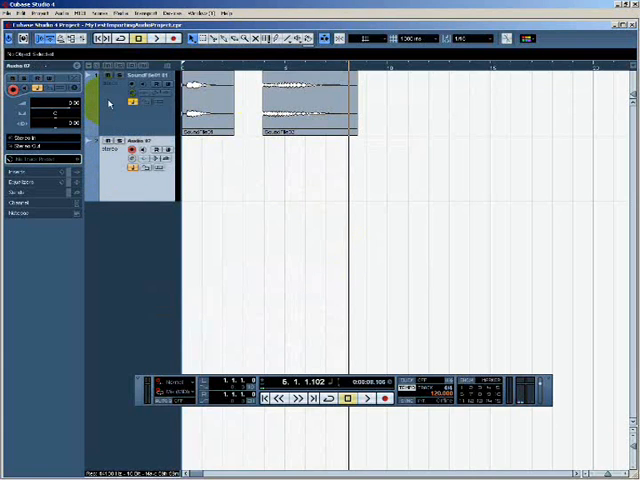
pyautogui.click(110, 103)
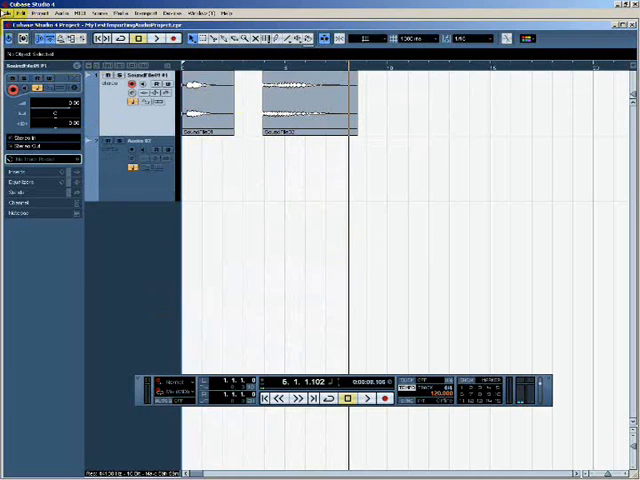
pyautogui.click(113, 172)
pyautogui.click(113, 172)
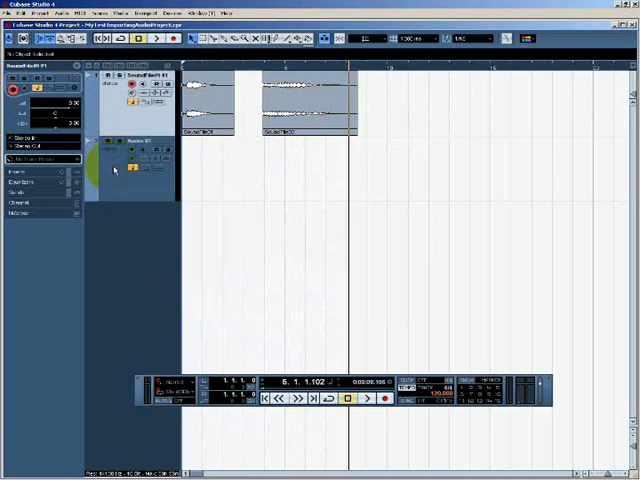
pyautogui.click(114, 171)
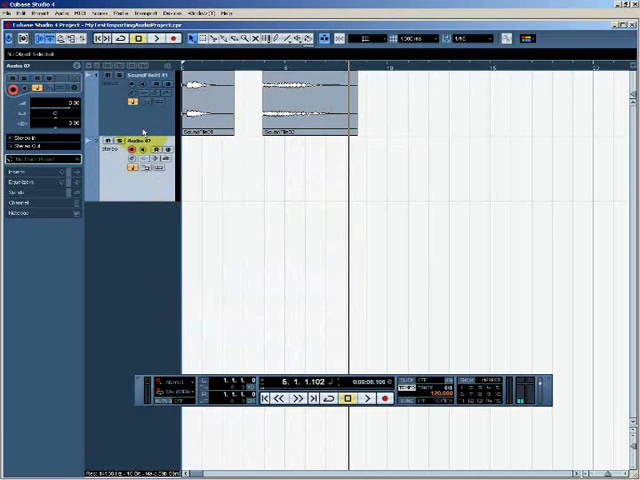
pyautogui.click(121, 120)
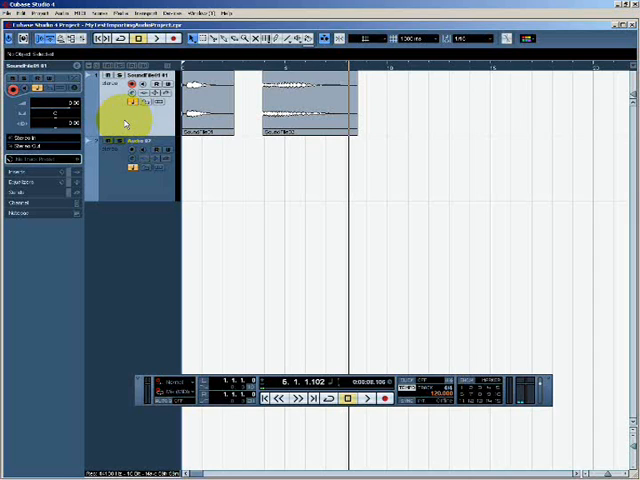
# Bring up the Pool with Ctrl+P and position its window over the project
pyautogui.hotkey('ctrl', 'p')
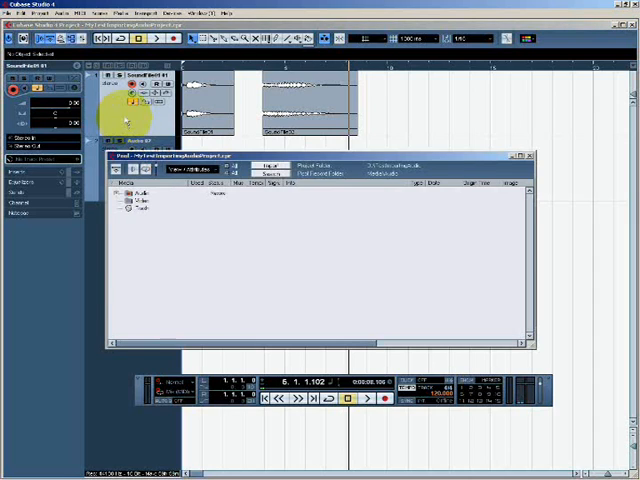
pyautogui.moveTo(195, 156); pyautogui.dragTo(210, 149)
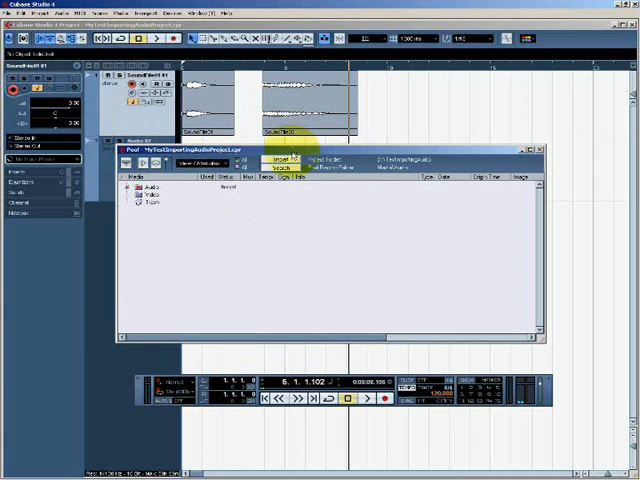
pyautogui.moveTo(297, 150); pyautogui.dragTo(307, 157)
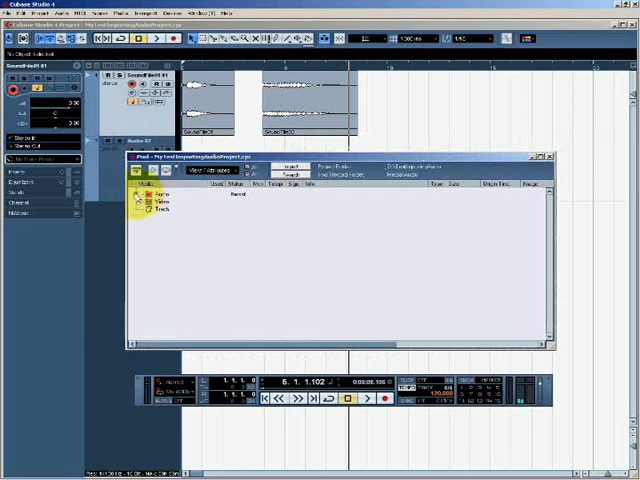
# Expand the Pool's Audio folder and select each of the two imported sound files
pyautogui.click(140, 194)
pyautogui.click(180, 202)
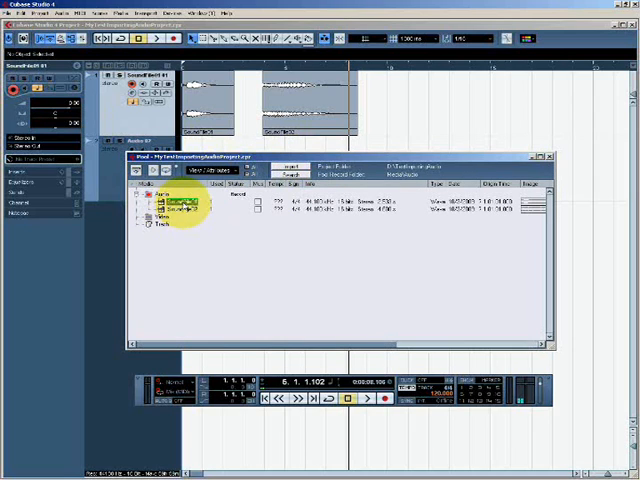
pyautogui.click(186, 208)
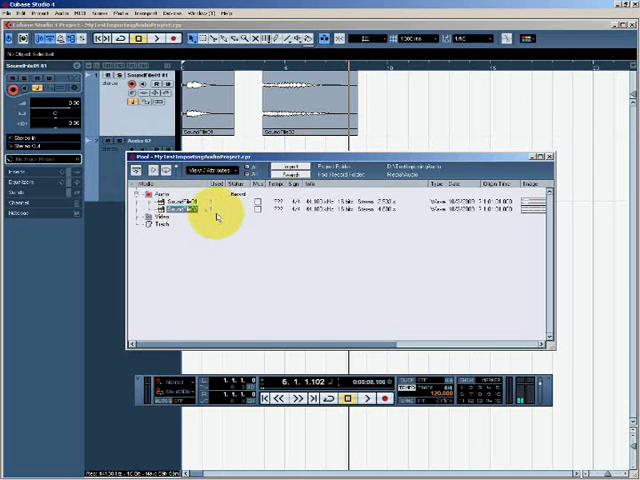
# Alt-drag a copy of the second clip to the right and check it in the Pool
pyautogui.click(301, 110)
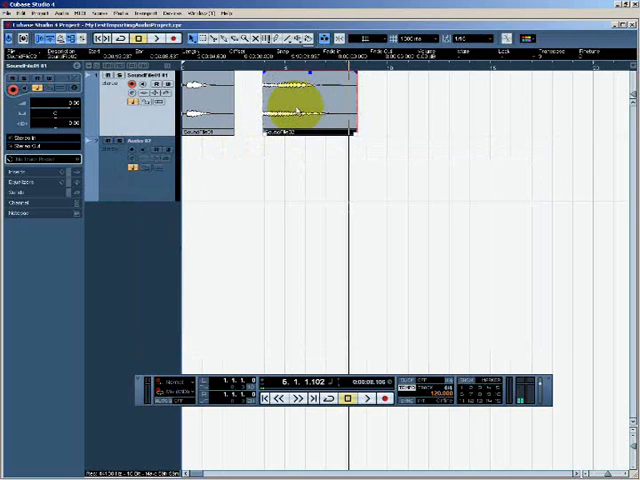
pyautogui.moveTo(301, 115); pyautogui.dragTo(450, 105)
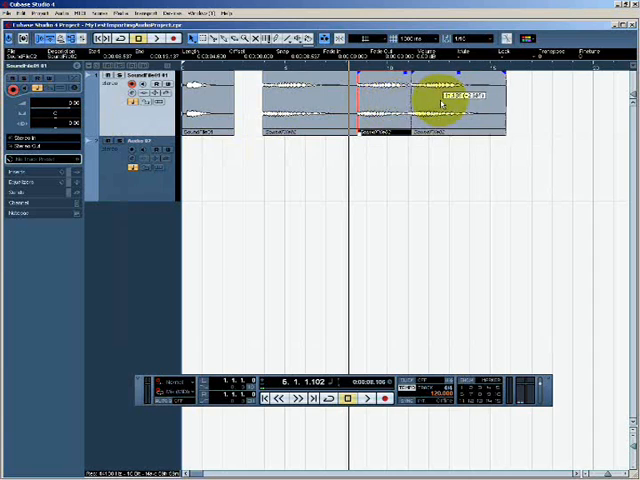
pyautogui.hotkey('ctrl', 'p')
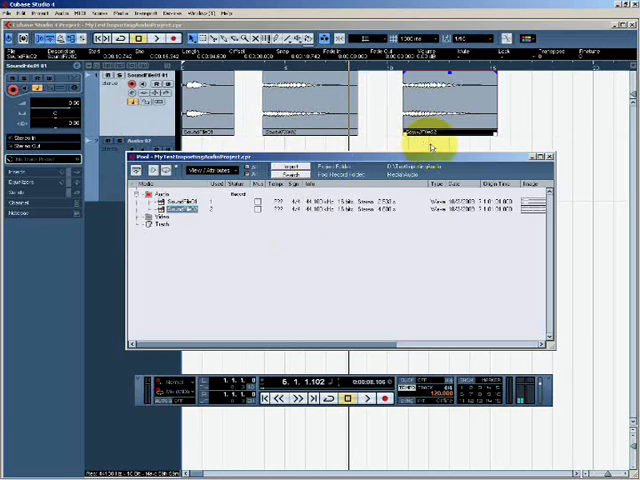
pyautogui.click(551, 157)
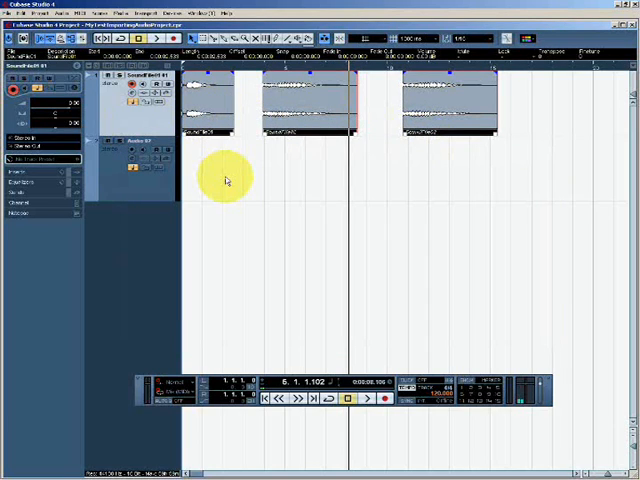
# Delete every audio event from the timeline, leaving both tracks empty
pyautogui.press('Delete')
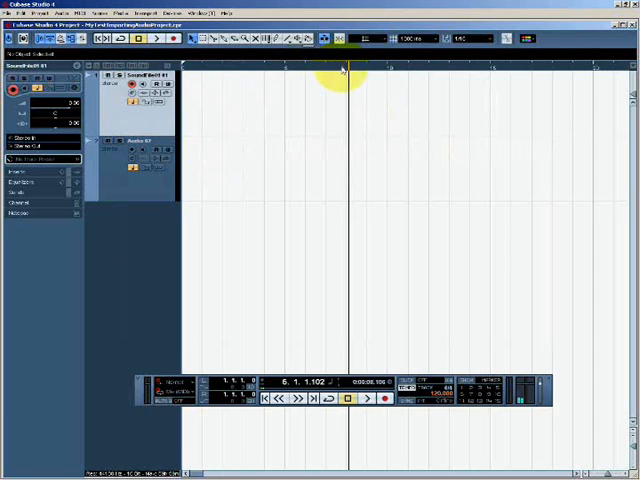
# Drag the first sound file from the Pool onto the top track
pyautogui.click(6, 13)
pyautogui.click(20, 70)
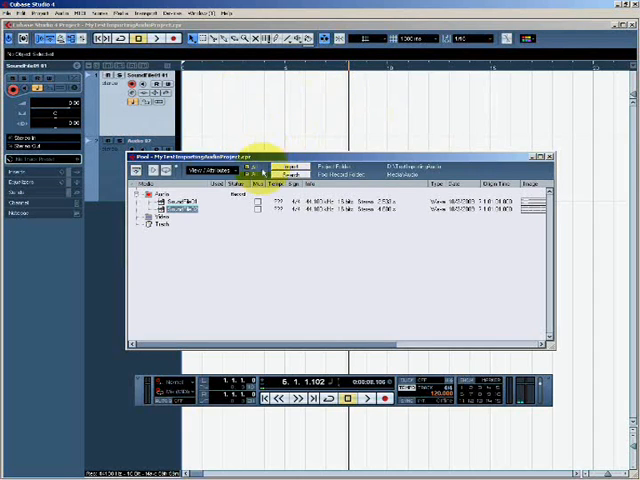
pyautogui.moveTo(182, 156); pyautogui.dragTo(176, 144)
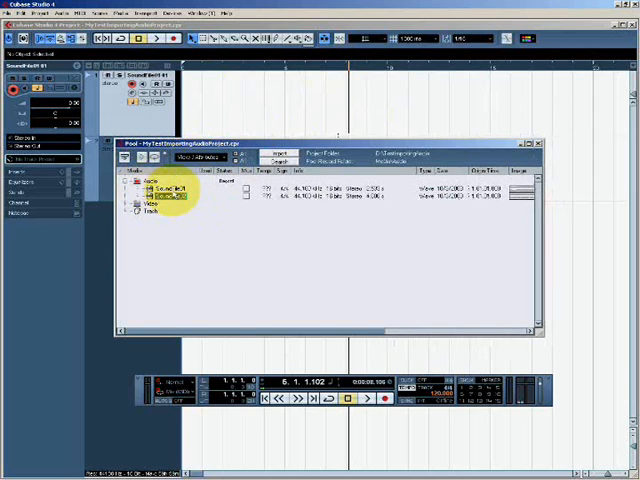
pyautogui.moveTo(168, 195); pyautogui.dragTo(210, 95)
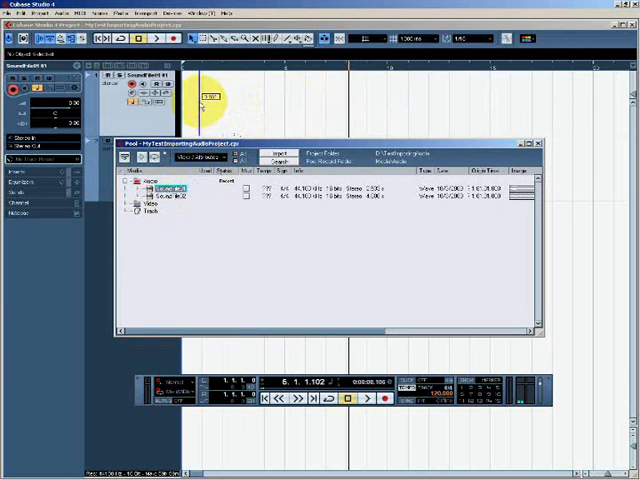
# Reopen the Pool with Ctrl+P and drag the second sound file onto the track
pyautogui.hotkey('ctrl', 'p')
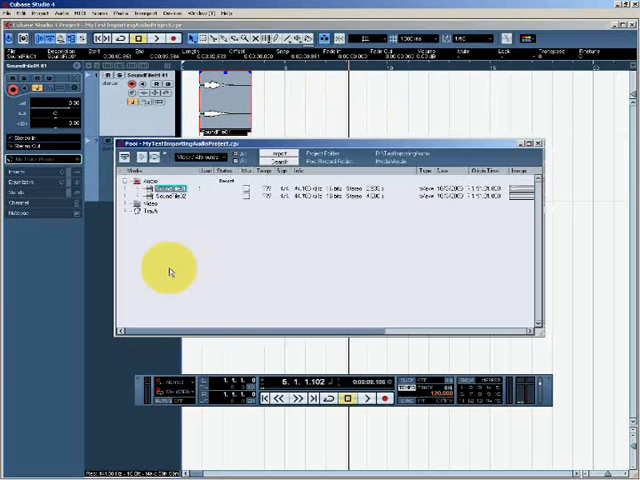
pyautogui.moveTo(168, 195)
pyautogui.mouseDown()
pyautogui.moveTo(300, 110)
pyautogui.moveTo(332, 134)
pyautogui.mouseUp()
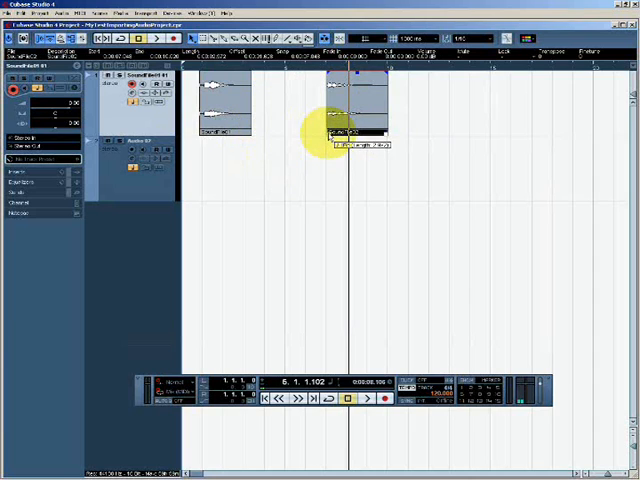
# Shorten both clips at their right edges and move the cursor further along the ruler
pyautogui.moveTo(388, 132); pyautogui.dragTo(372, 134)
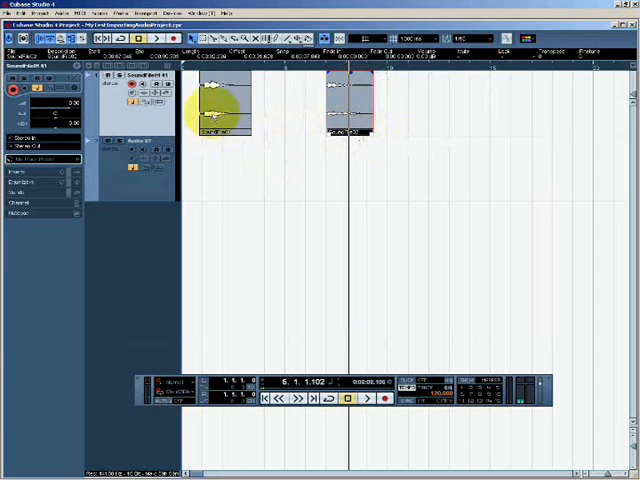
pyautogui.moveTo(250, 132); pyautogui.dragTo(232, 134)
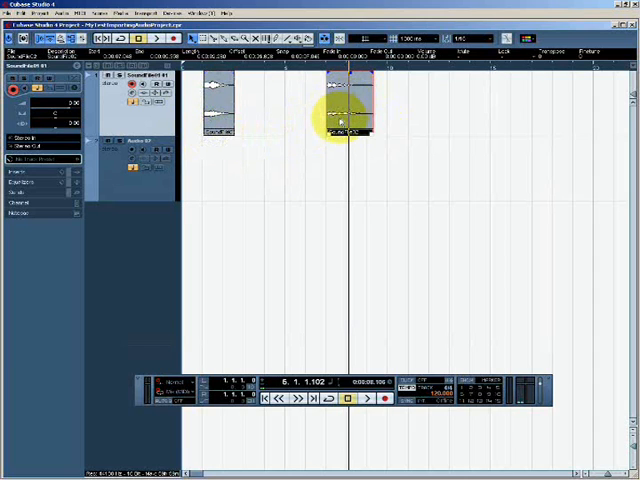
pyautogui.click(443, 66)
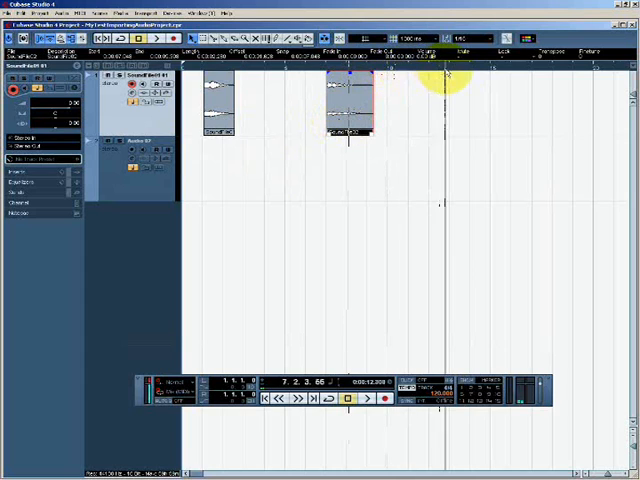
# Alt-drag a copy of the middle clip to the right and lengthen it at both ends
pyautogui.moveTo(350, 100); pyautogui.dragTo(468, 100)
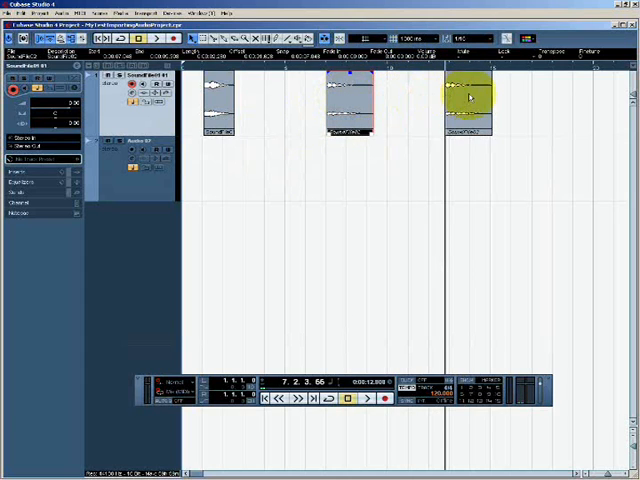
pyautogui.moveTo(448, 128); pyautogui.dragTo(412, 128)
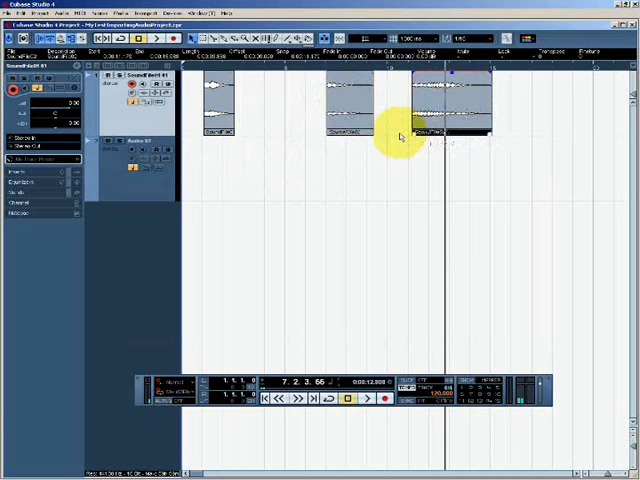
pyautogui.moveTo(490, 132); pyautogui.dragTo(505, 132)
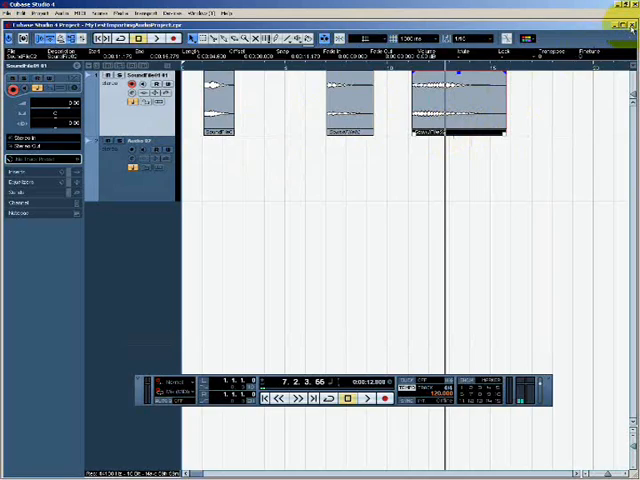
# Close the project, leave Cubase and browse My Computer into the D: drive
pyautogui.click(631, 25)
pyautogui.click(620, 8)
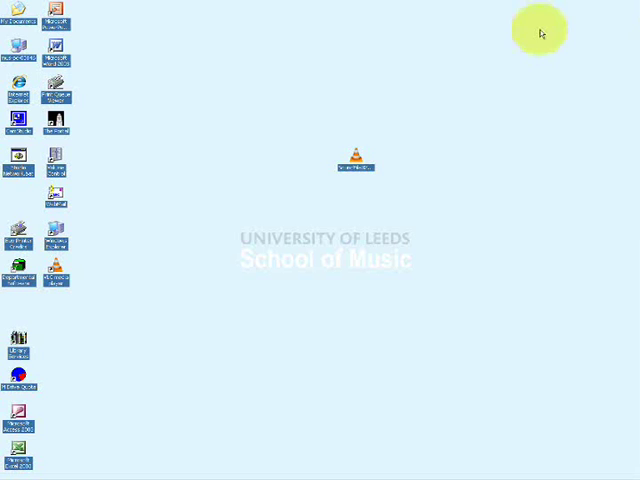
pyautogui.doubleClick(19, 46)
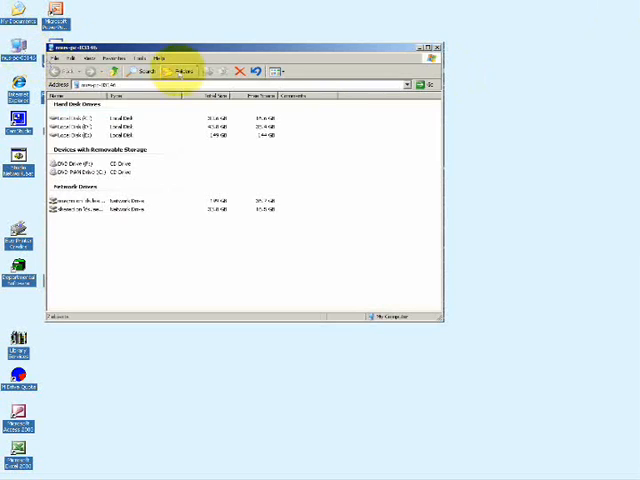
pyautogui.moveTo(178, 47); pyautogui.dragTo(278, 47)
pyautogui.doubleClick(205, 112)
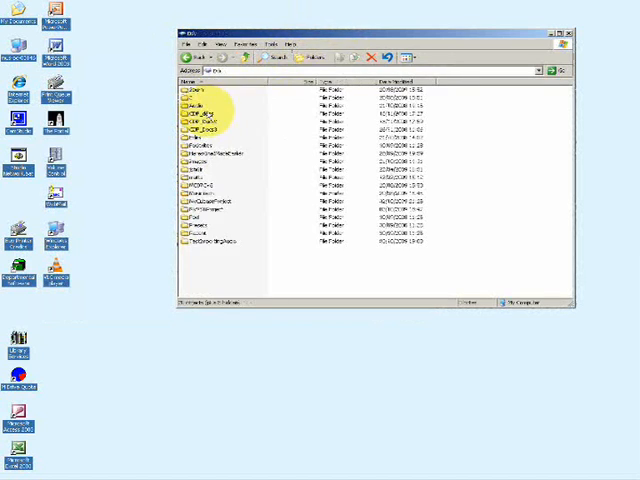
# Check the project's Audio subfolder holds both sound files, then return to the D: listing
pyautogui.click(200, 241)
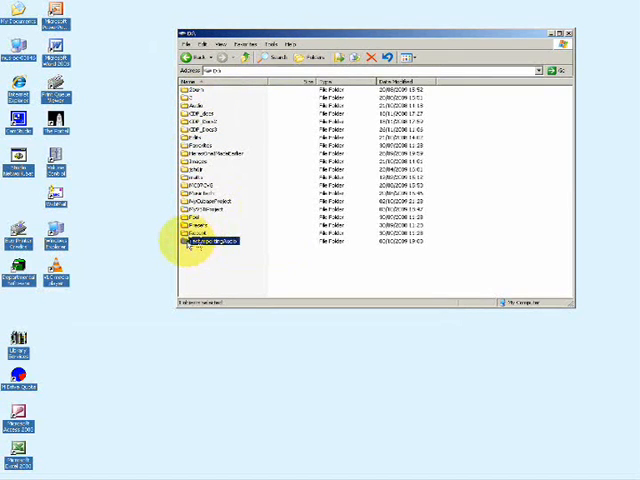
pyautogui.doubleClick(200, 241)
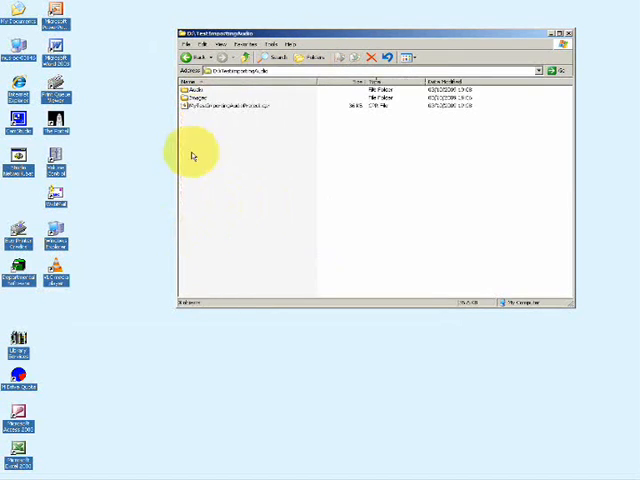
pyautogui.doubleClick(192, 89)
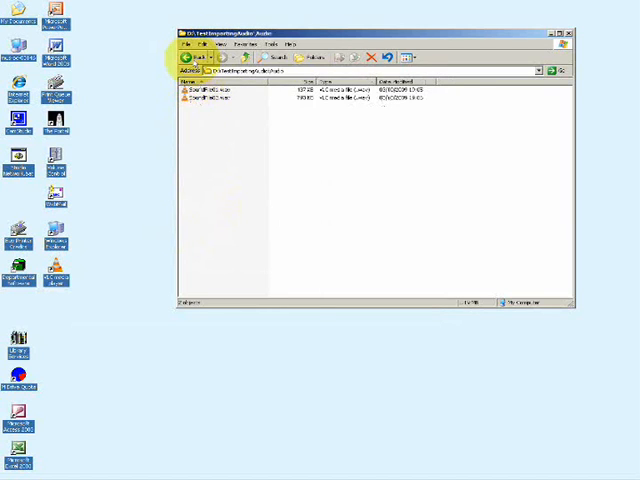
pyautogui.click(188, 57)
# Arrange a second My Computer window beside the D: window and select the project folder
pyautogui.doubleClick(20, 15)
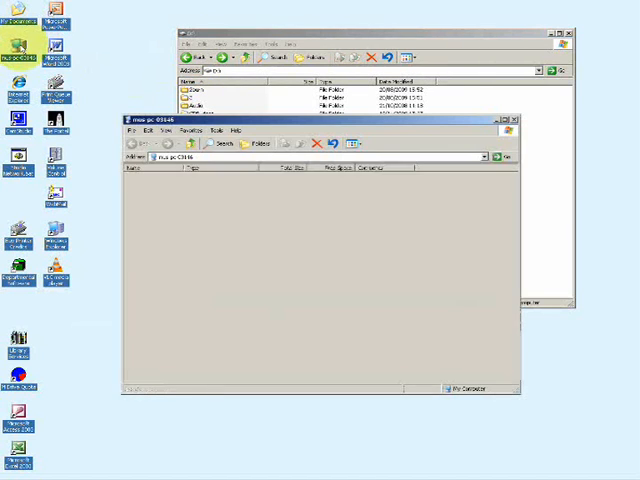
pyautogui.moveTo(228, 118); pyautogui.dragTo(190, 102)
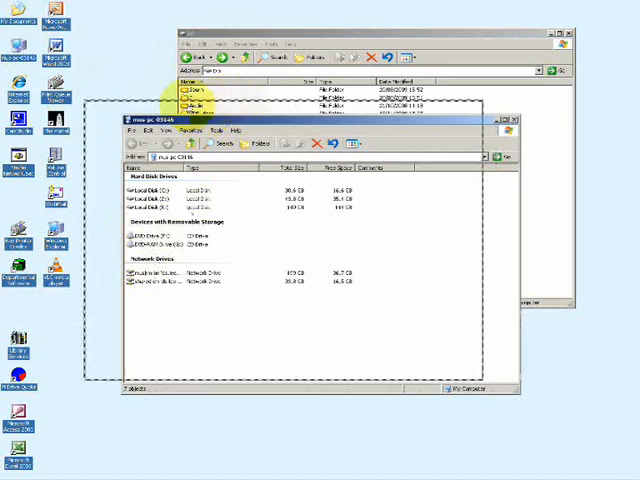
pyautogui.moveTo(290, 45); pyautogui.dragTo(340, 12)
pyautogui.click(270, 220)
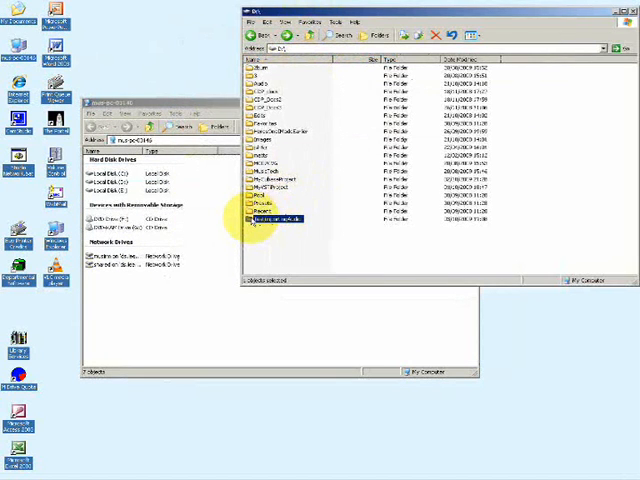